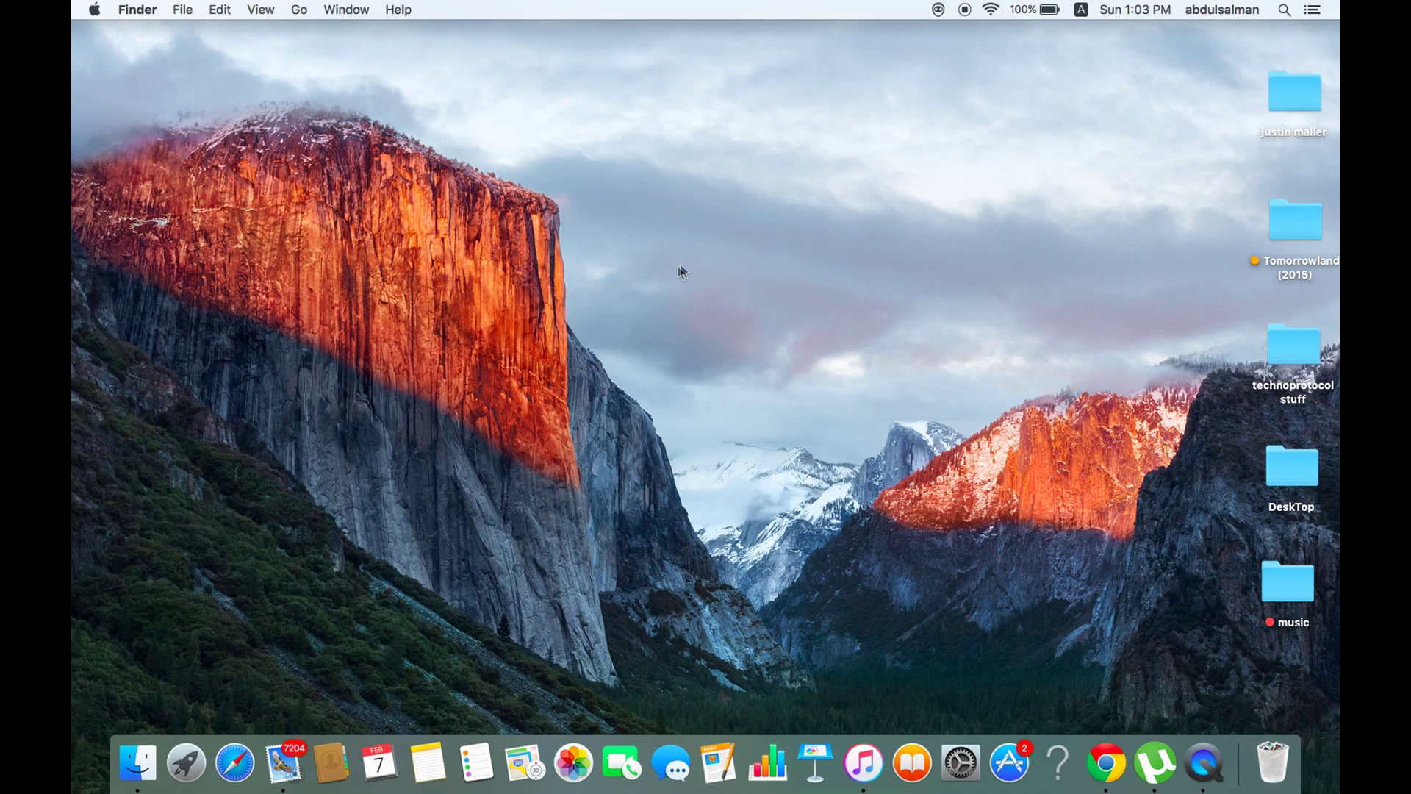
Turn Wi-Fi off from the menu bar
left_click(996, 13)
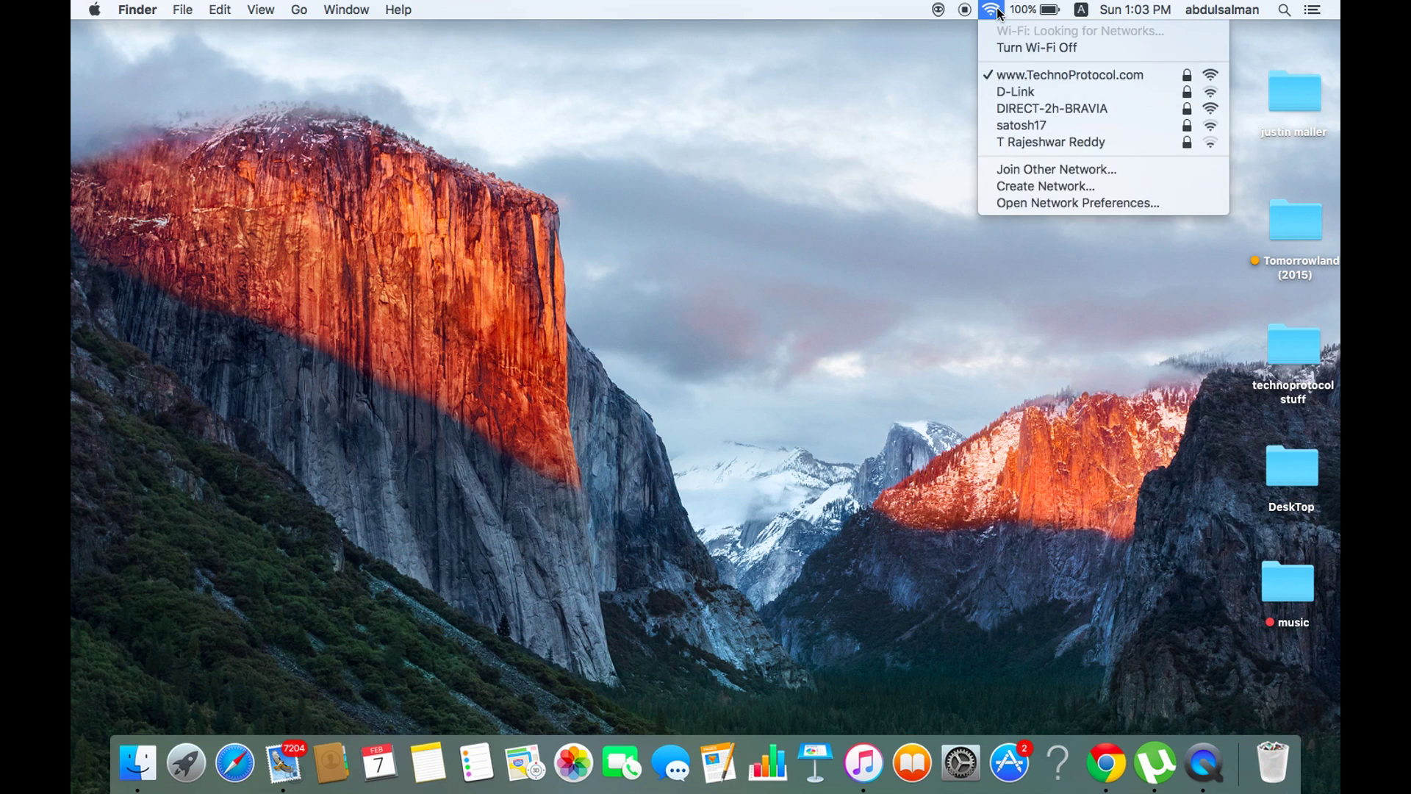
left_click(1021, 50)
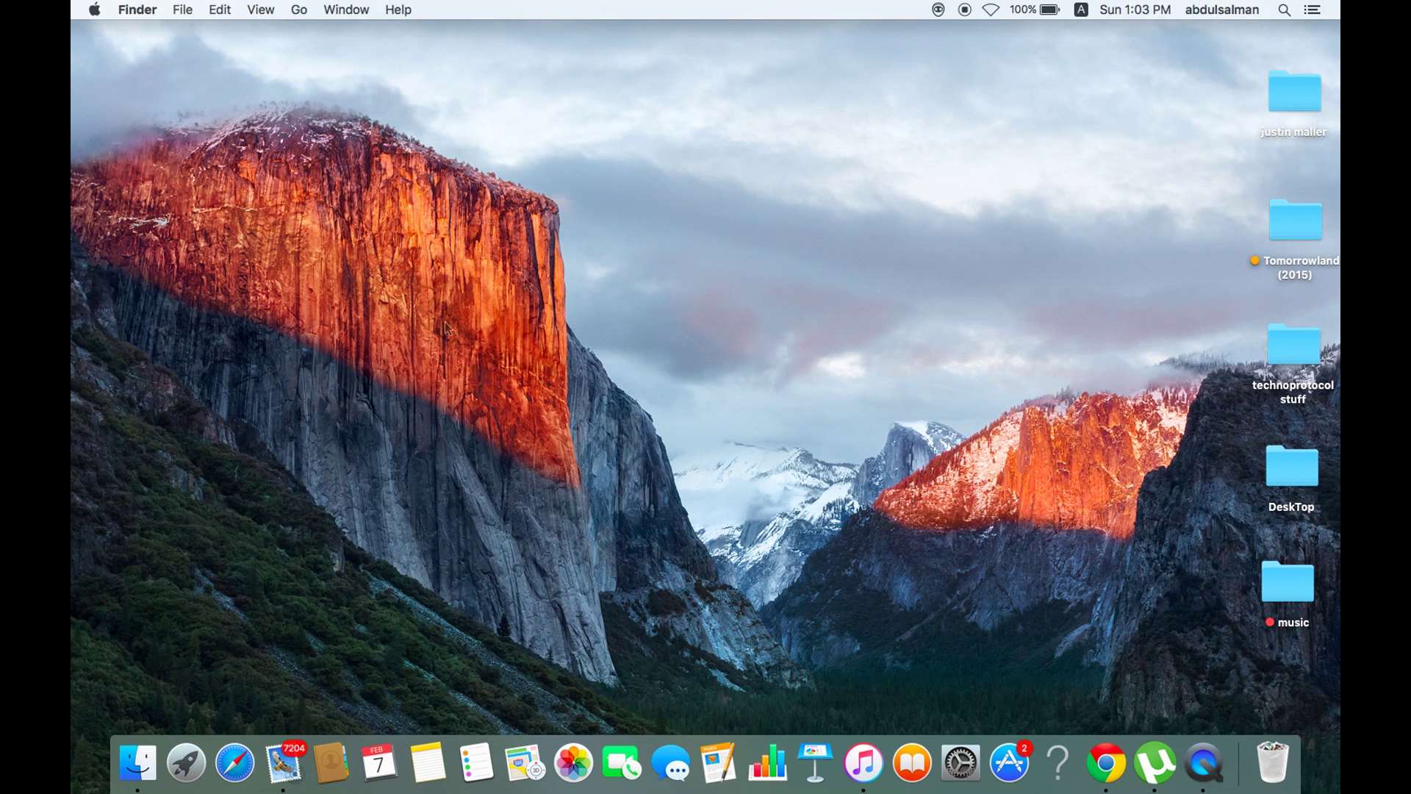
Go to the /Library/Preferences/SystemConfiguration folder in Finder
left_click(299, 10)
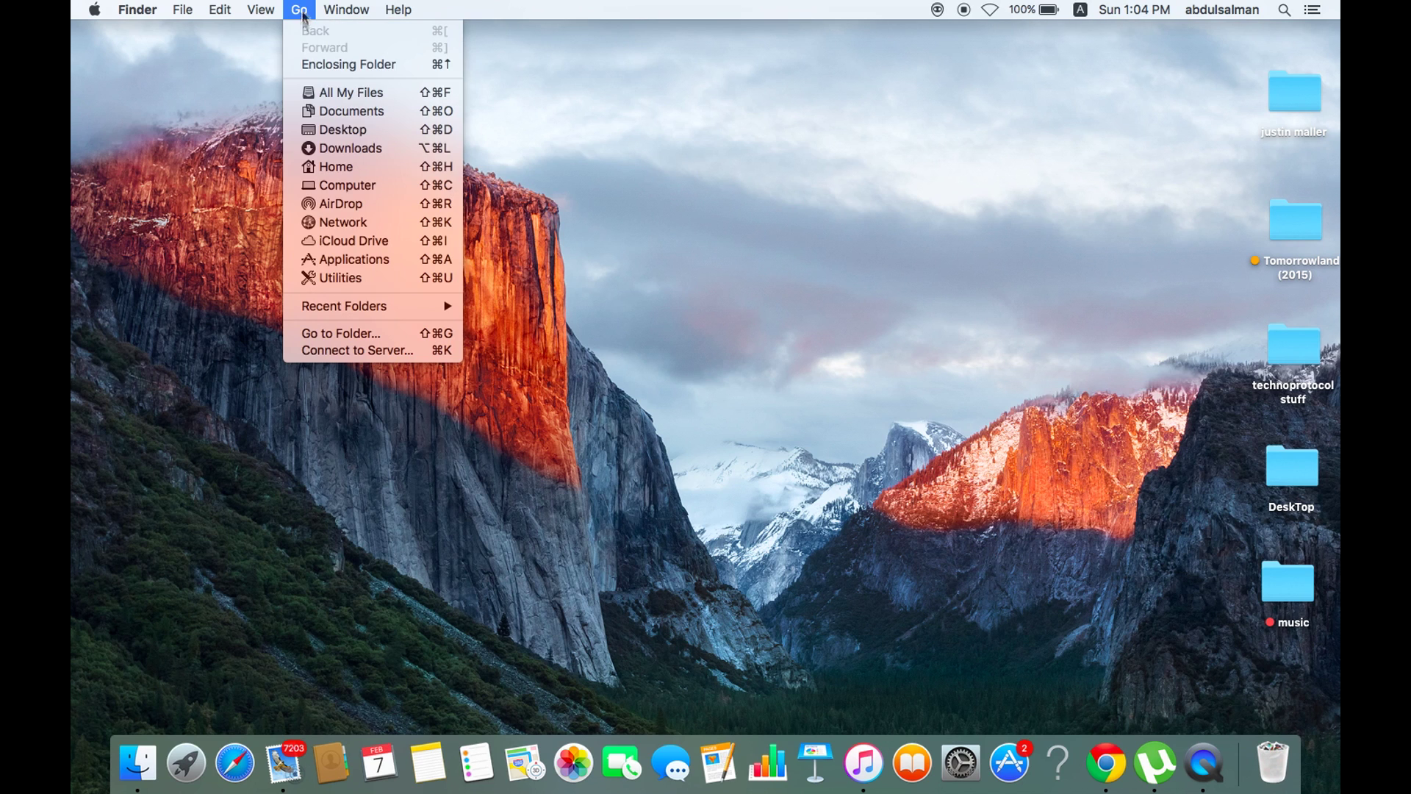
left_click(339, 332)
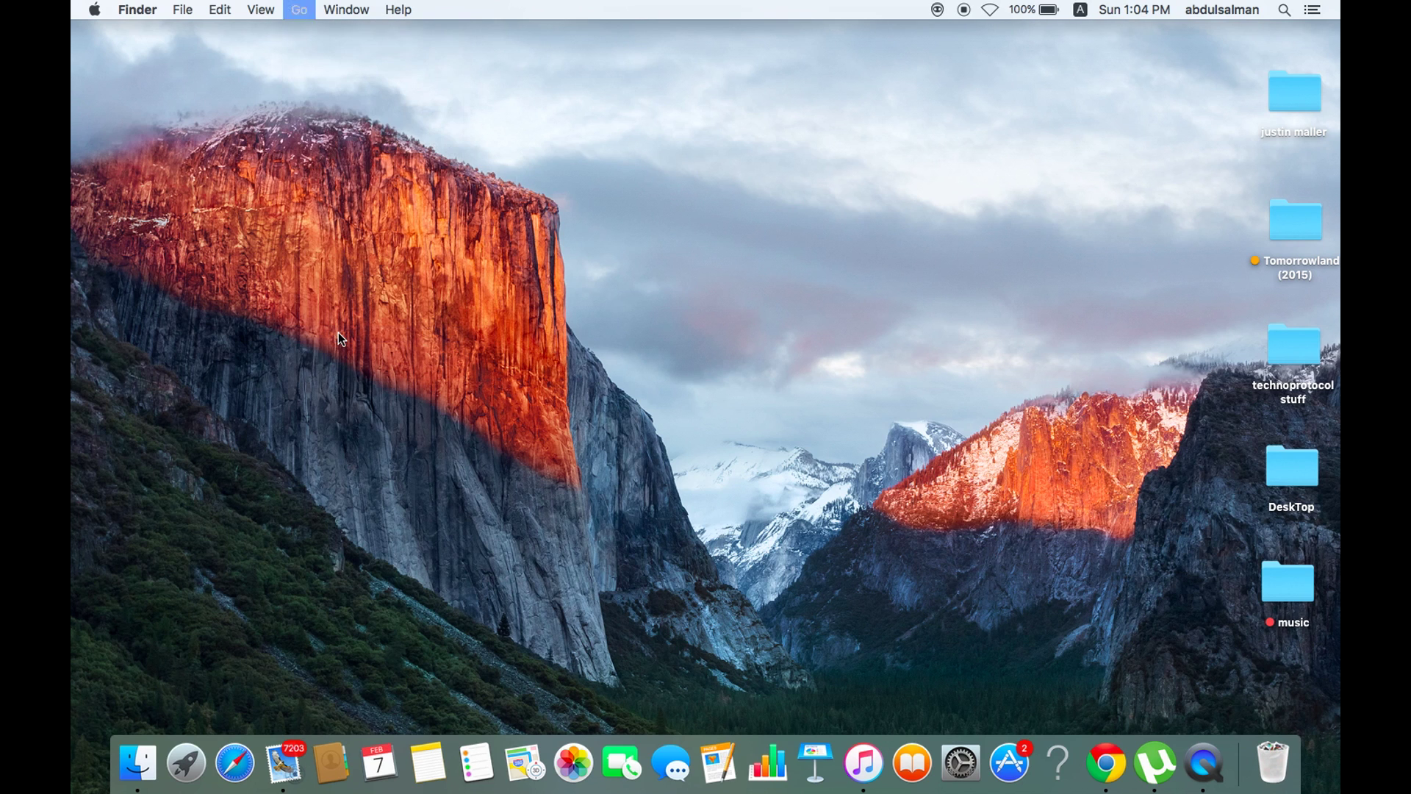
type("/Library/Preferences/Configuration")
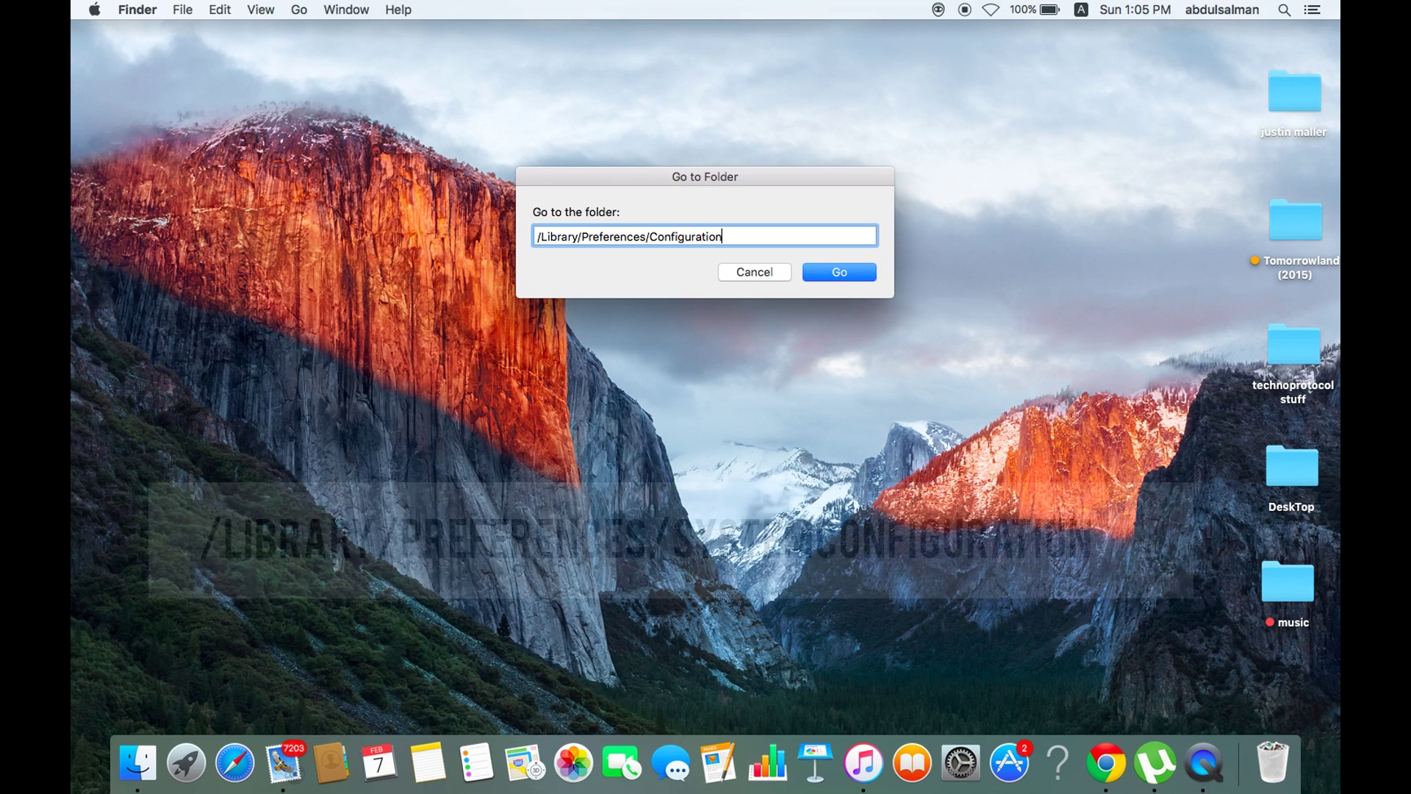
key("Left")
key("Left")
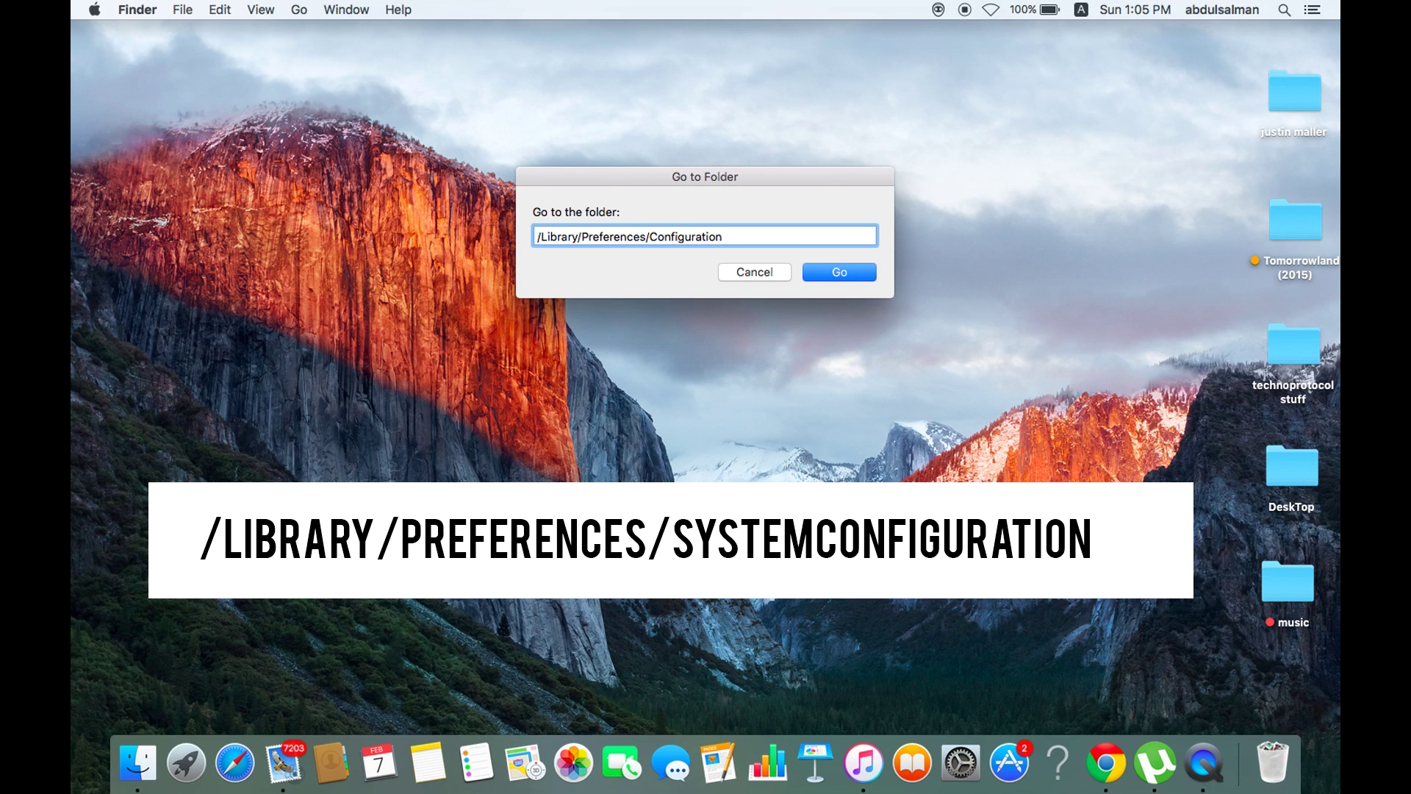
type("System")
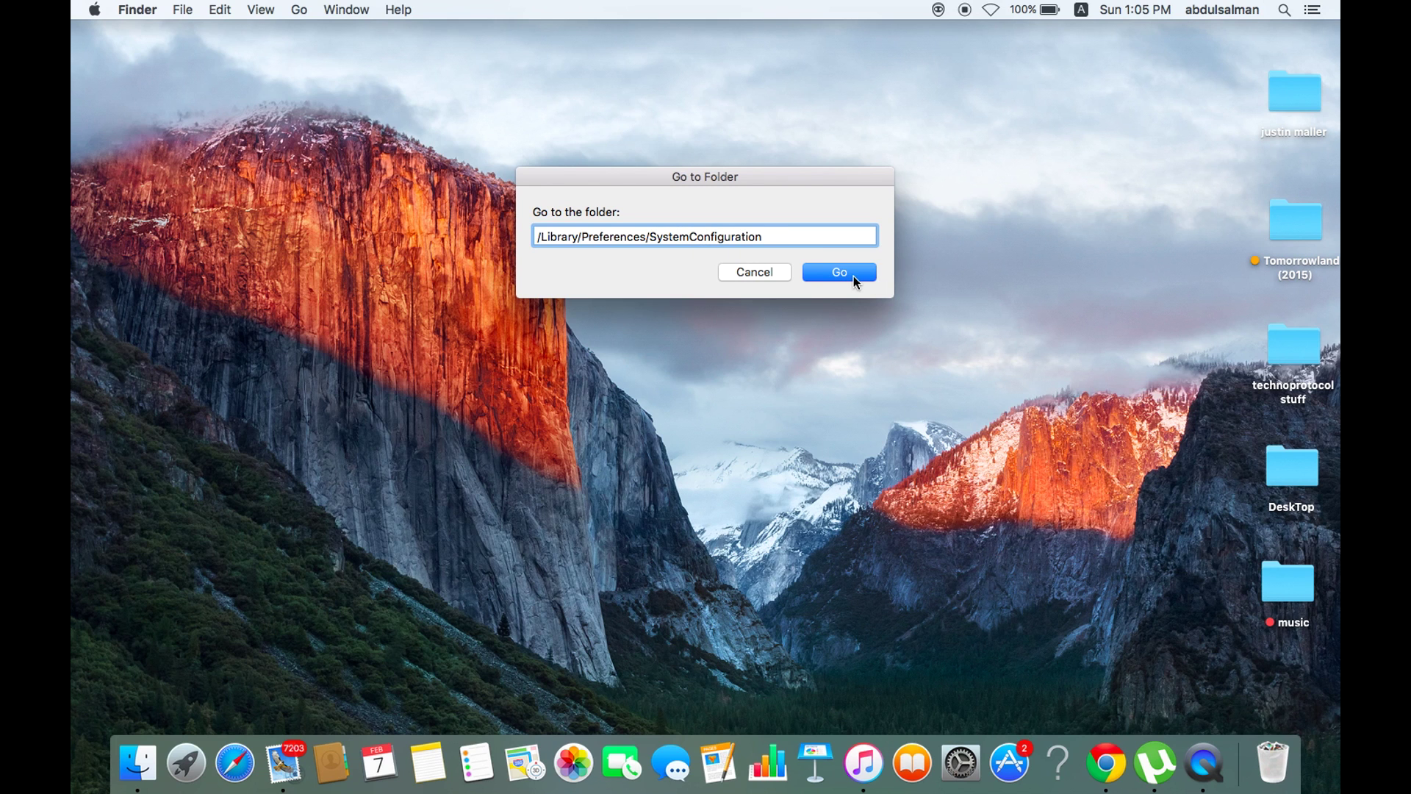
left_click(849, 275)
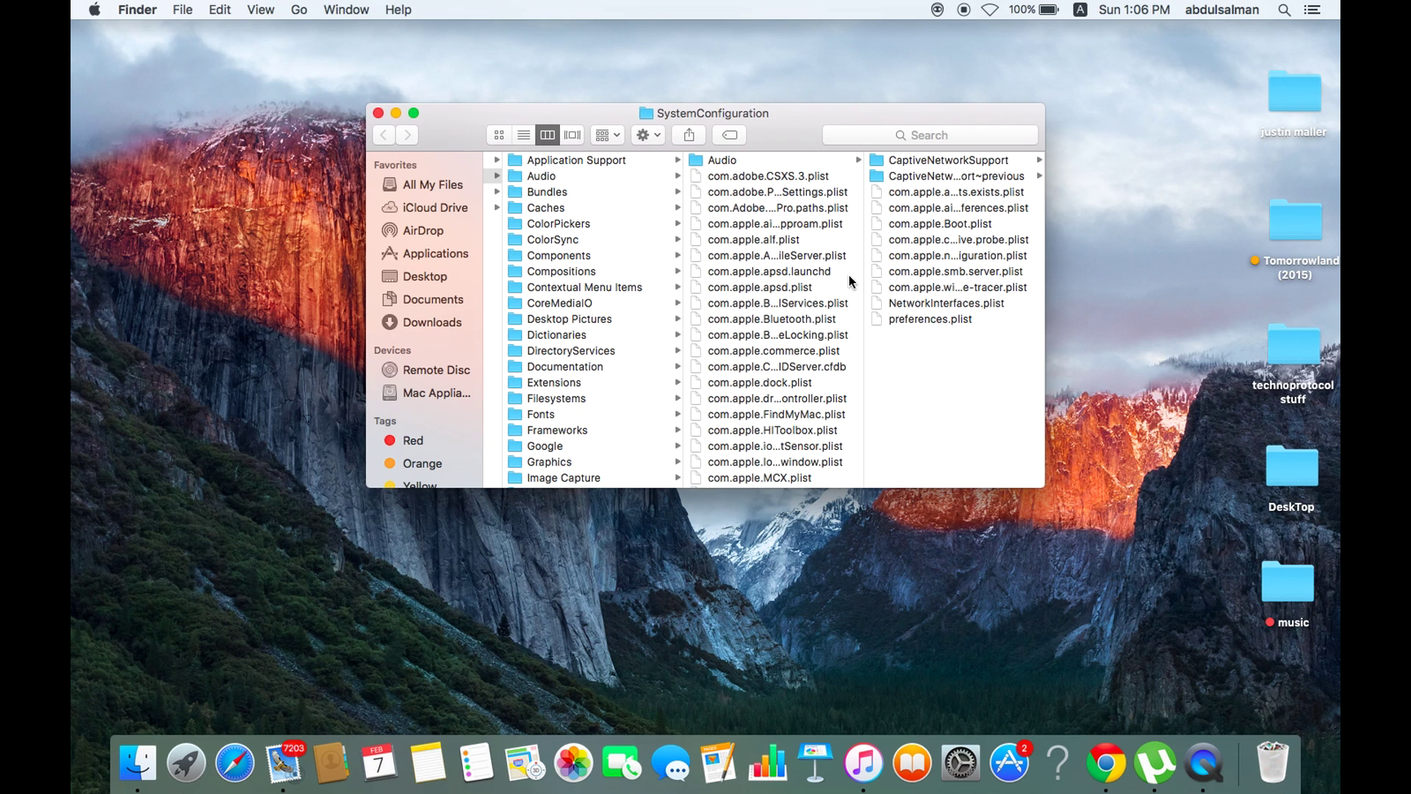
Select the airport.preferences, wifi.message-tracer, NetworkInterfaces and preferences plist files in icon view, and start a new desktop folder
key("super+1")
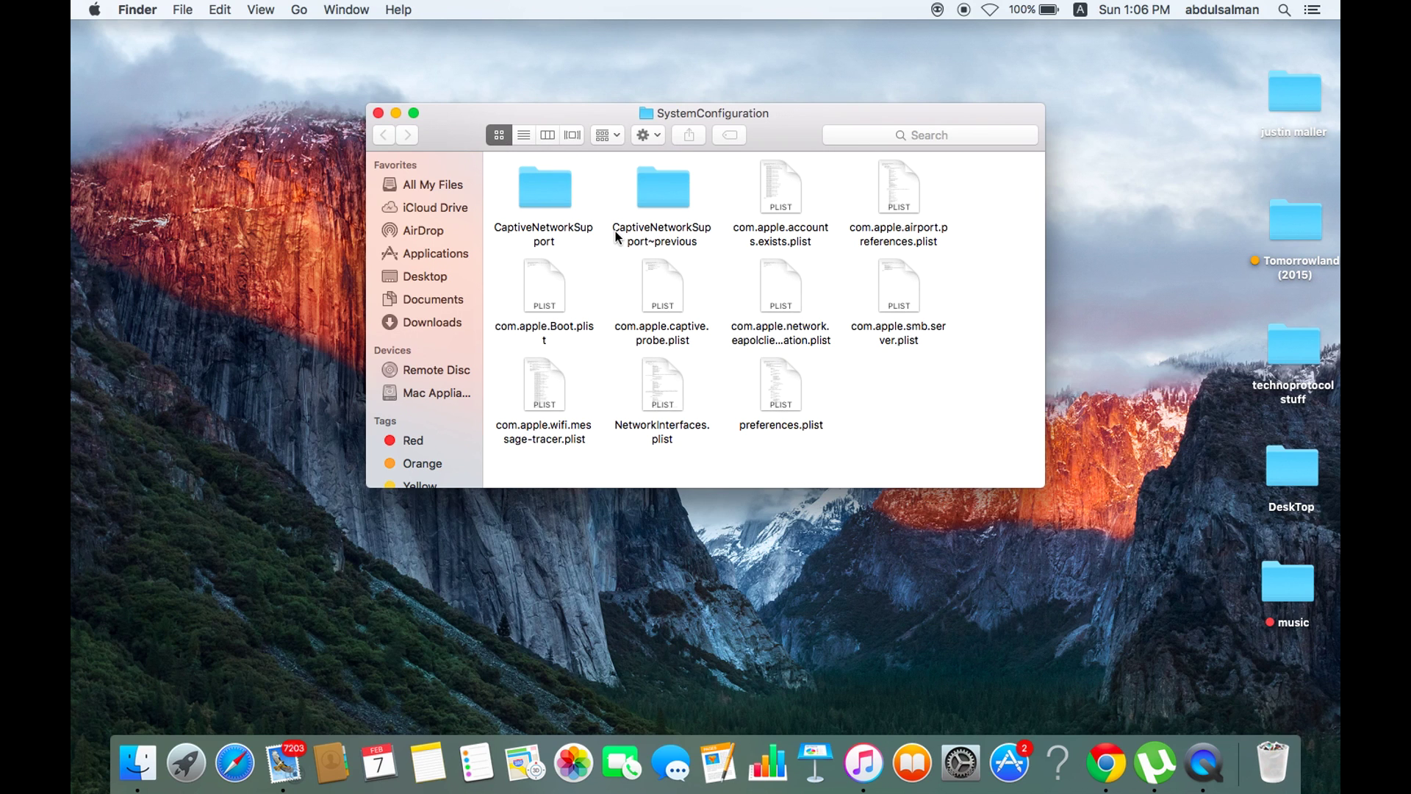
left_click(895, 201)
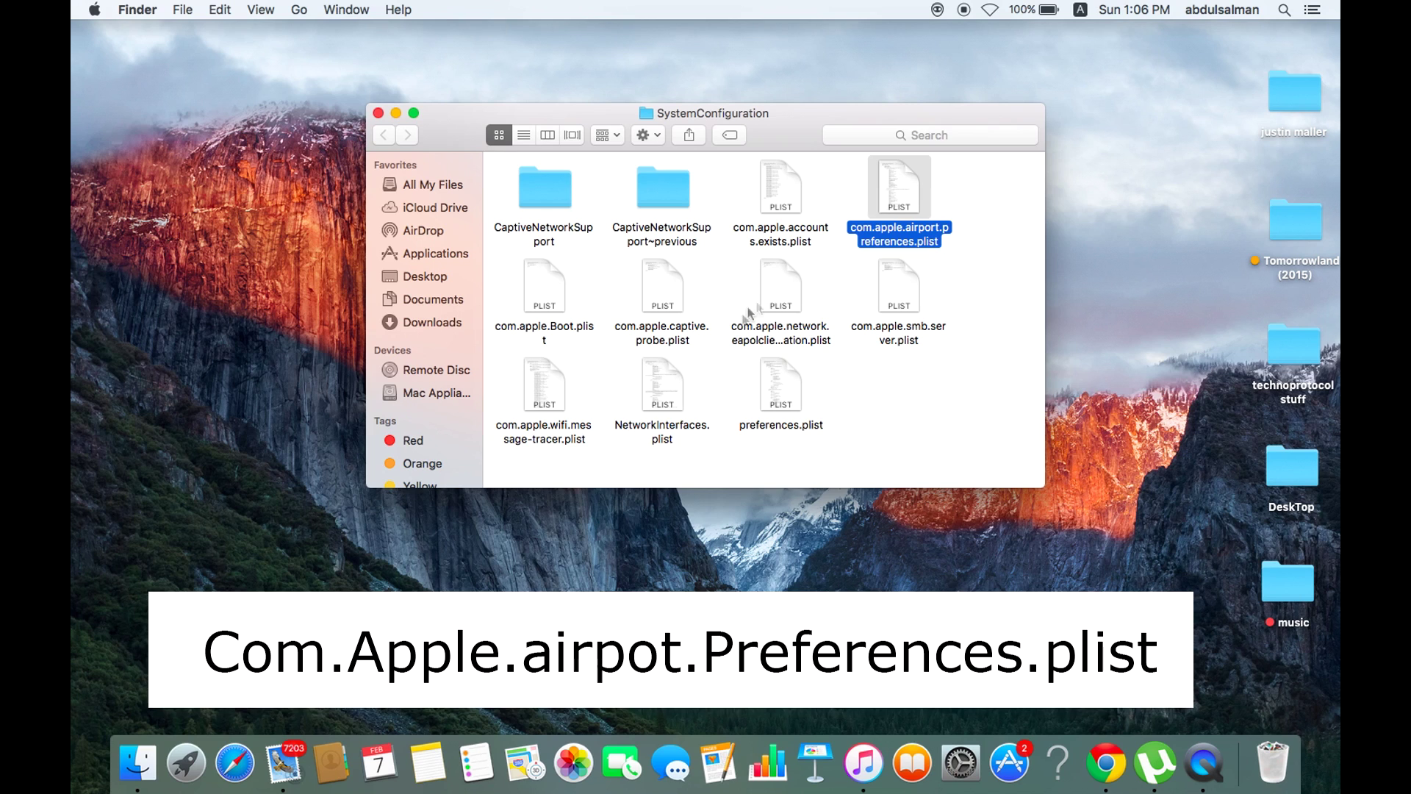
left_click(546, 392, "super")
left_click(680, 381, "super")
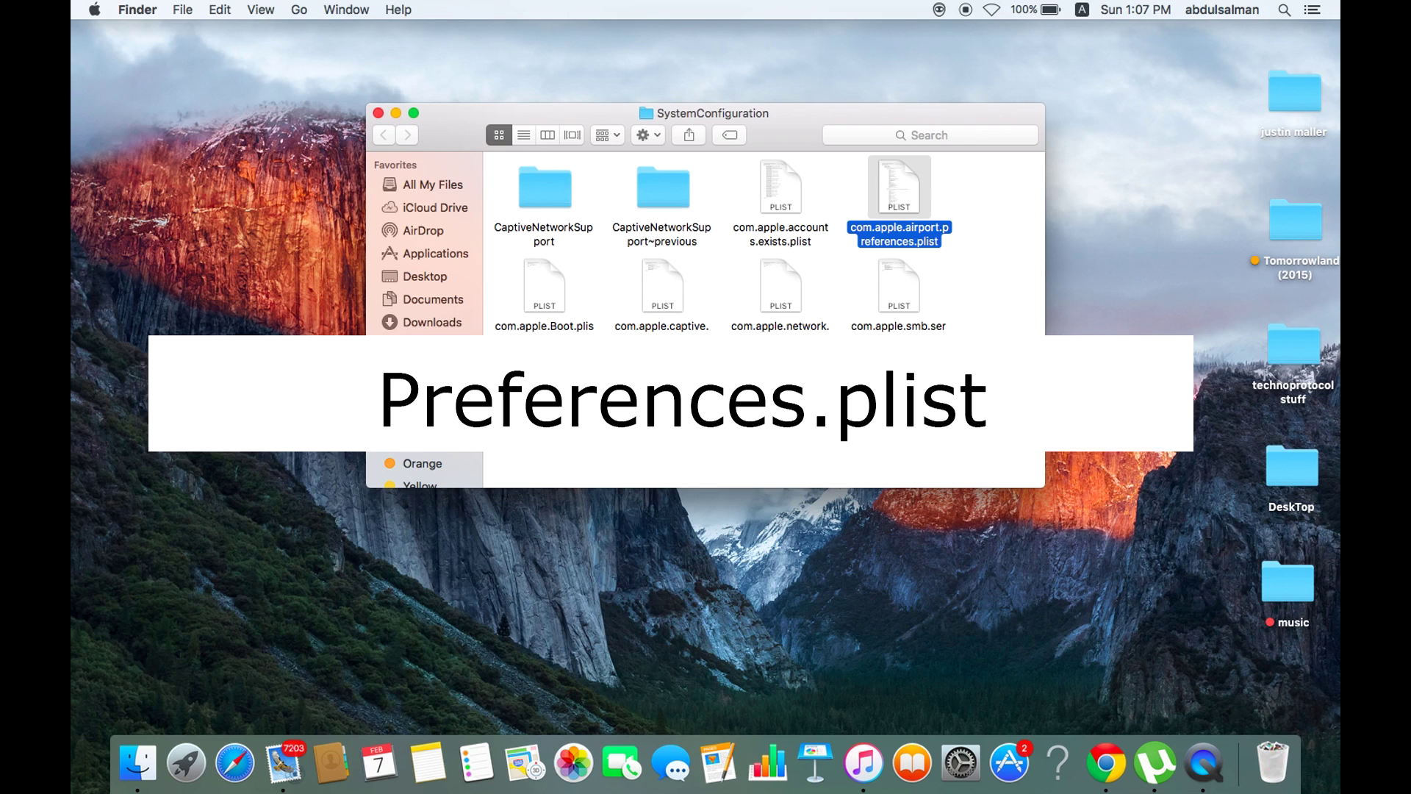
left_click(781, 399, "super")
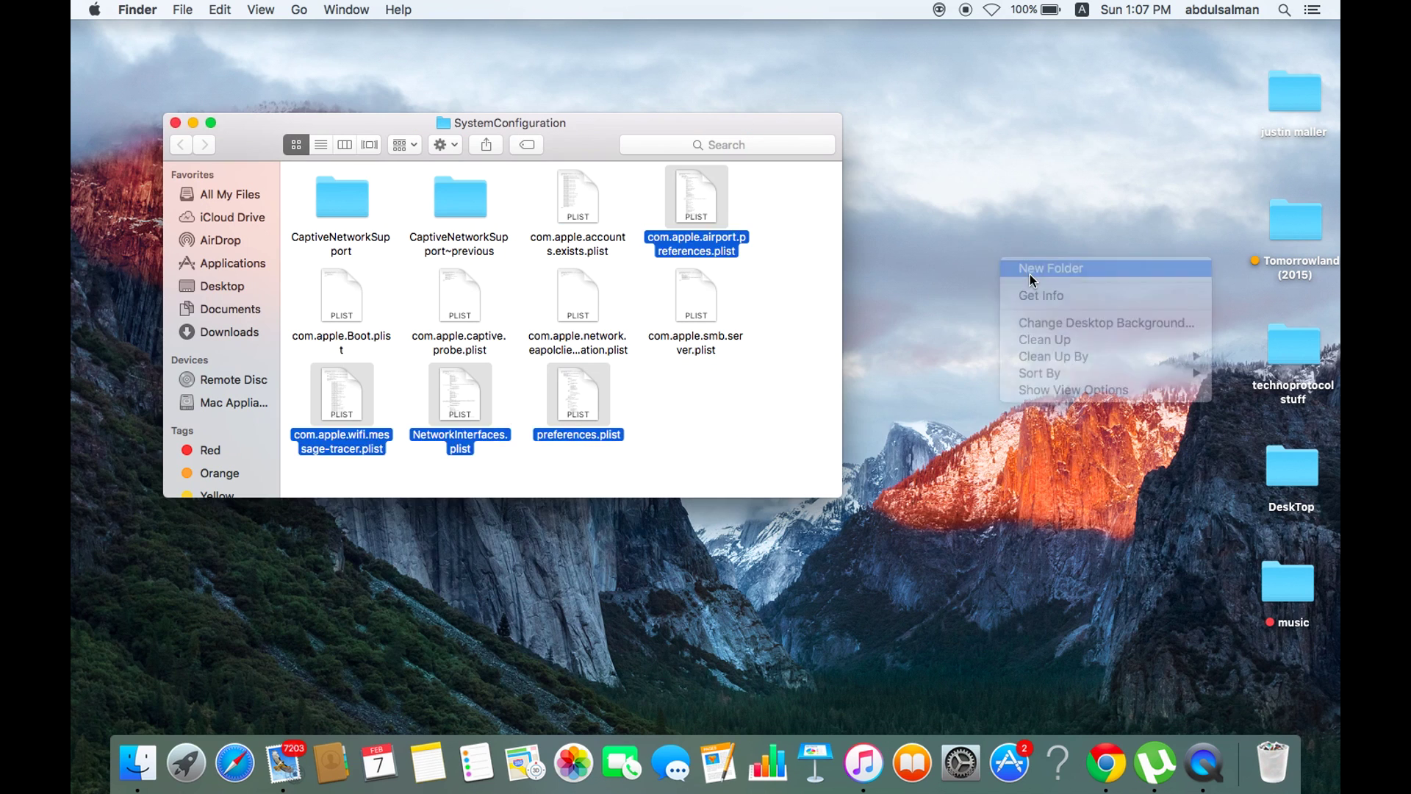
left_click(1113, 283)
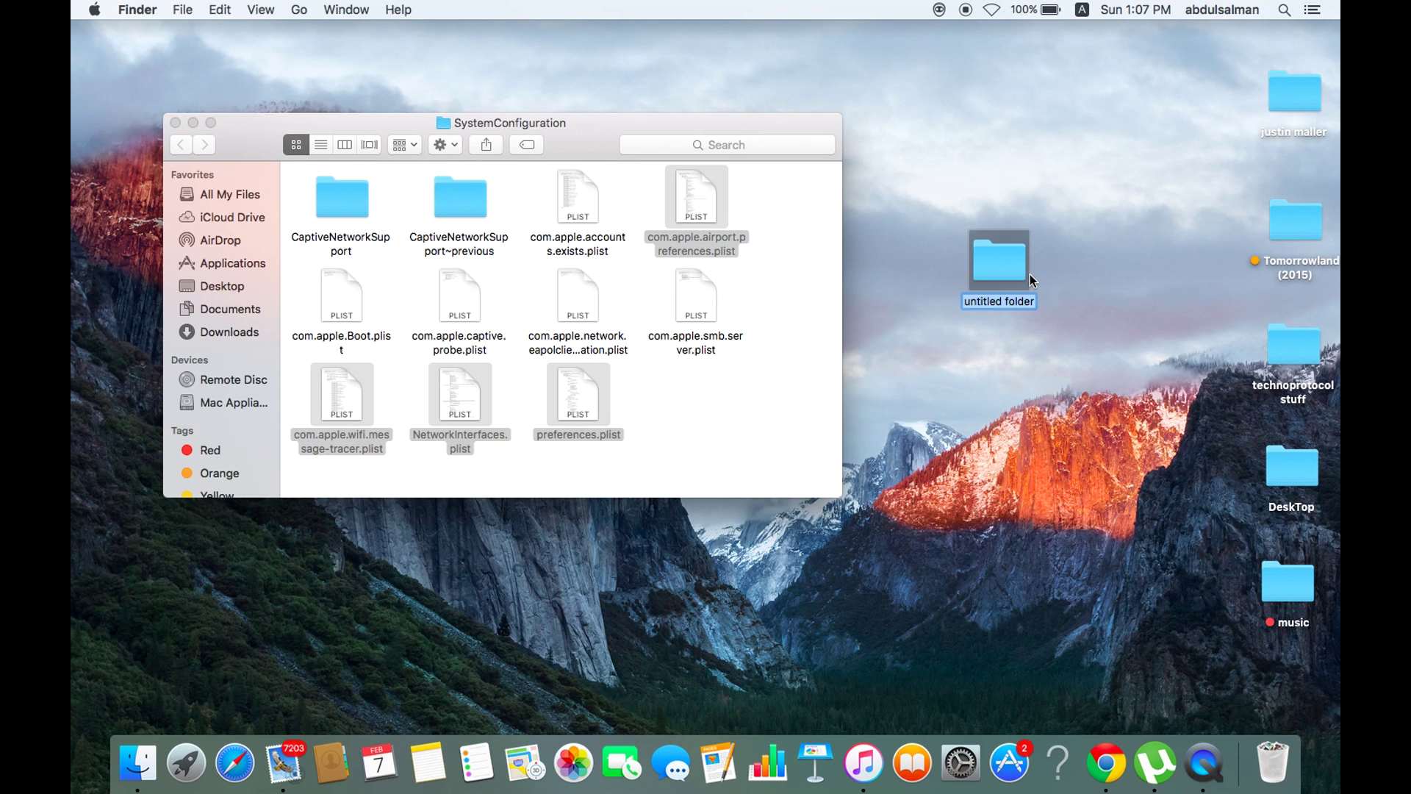
type("Networ")
type("k")
type(" Back")
type("up")
Name the folder Network Backup and copy the four plist files into it
key("Return")
left_click(773, 420)
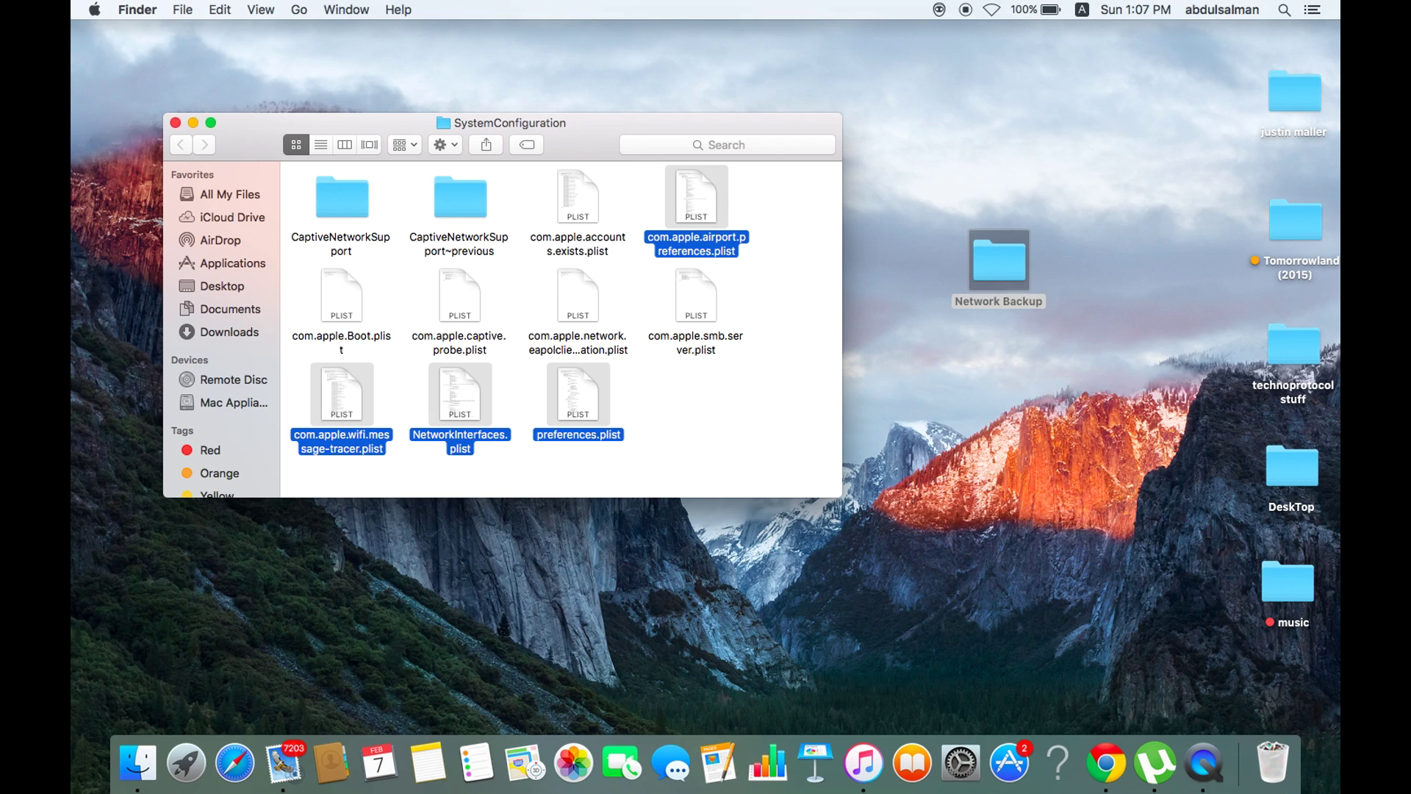
left_click_drag(688, 235, 999, 268)
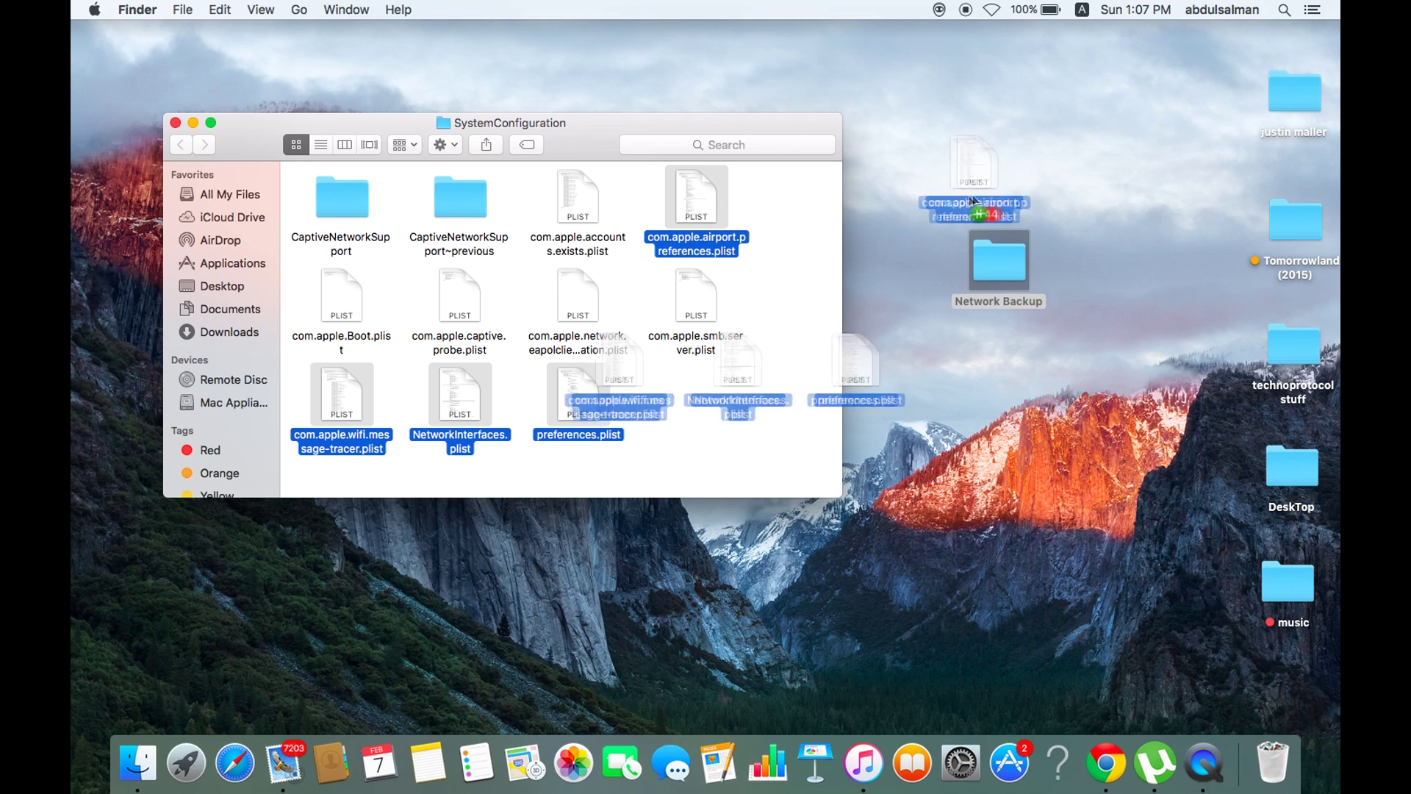
Check the Network Backup folder's contents and close its window
double_click(999, 267)
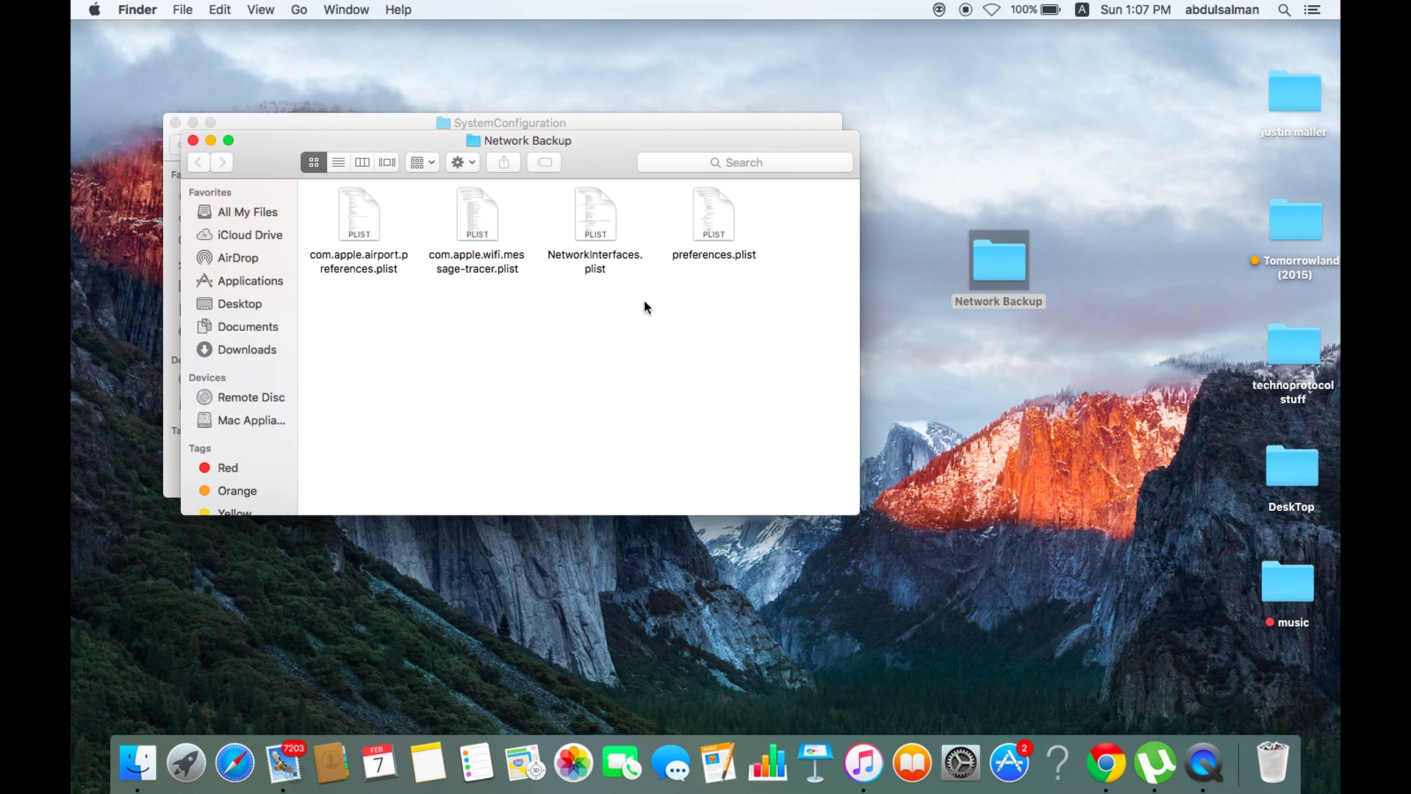
left_click_drag(644, 300, 176, 378)
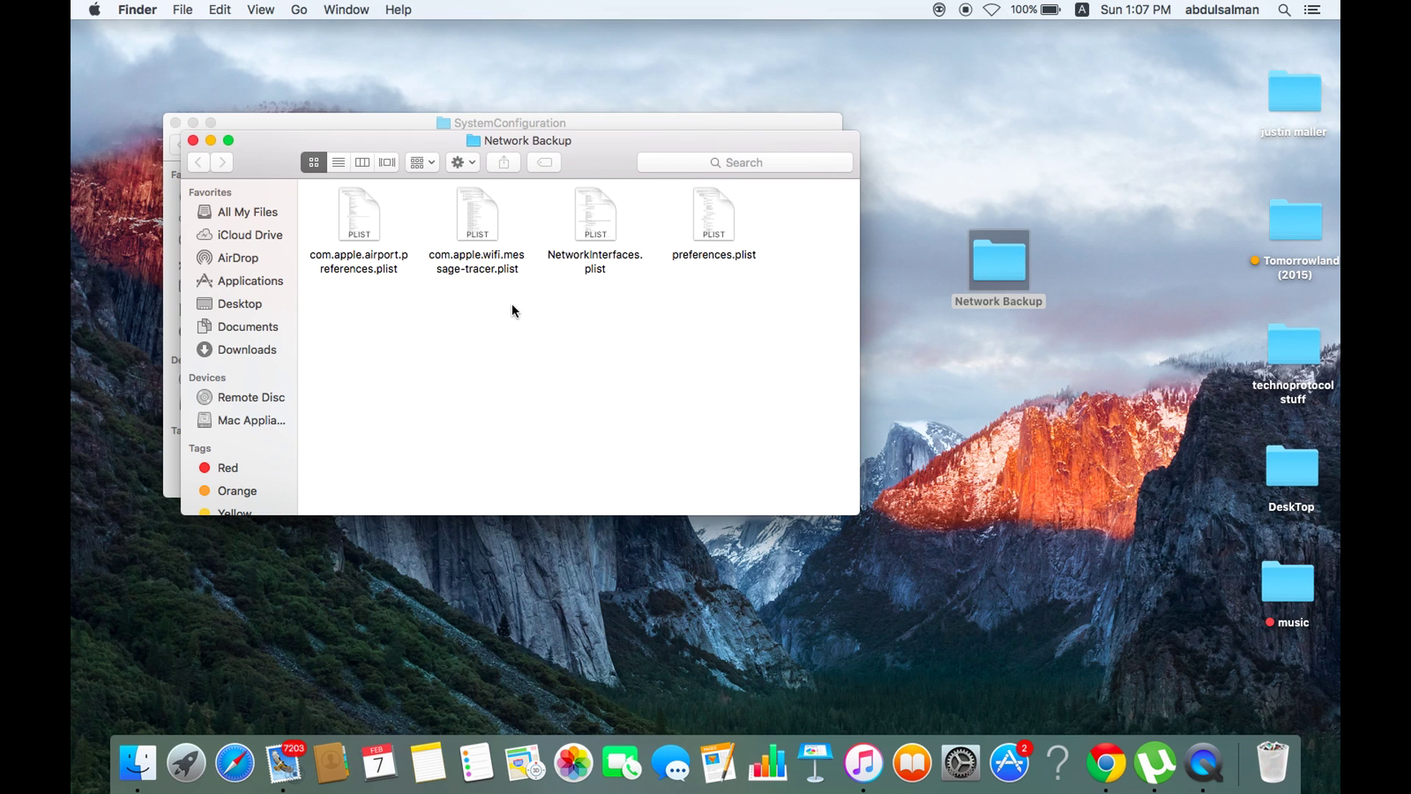
left_click(196, 141)
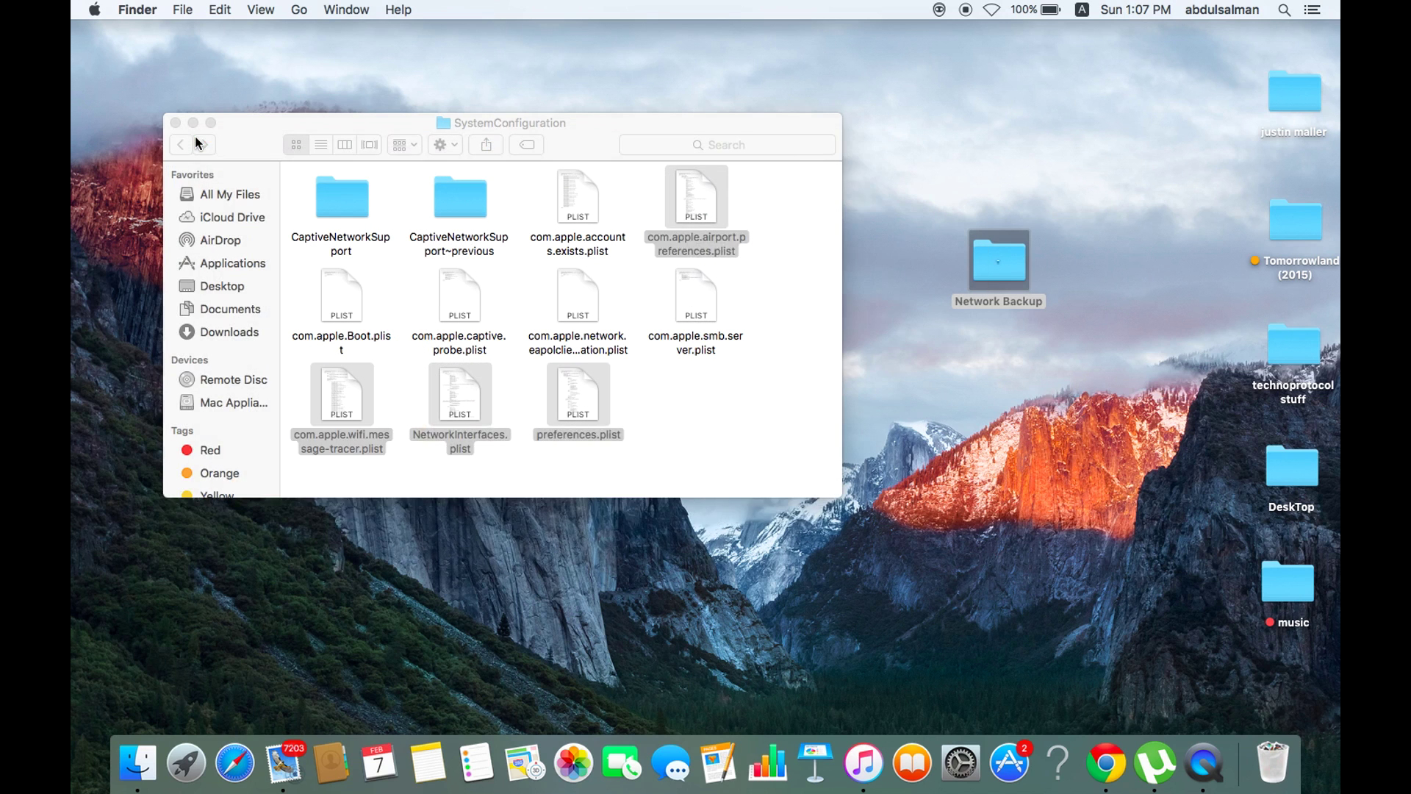
Move the four original plist files to the Trash with administrator authorisation
right_click(696, 214)
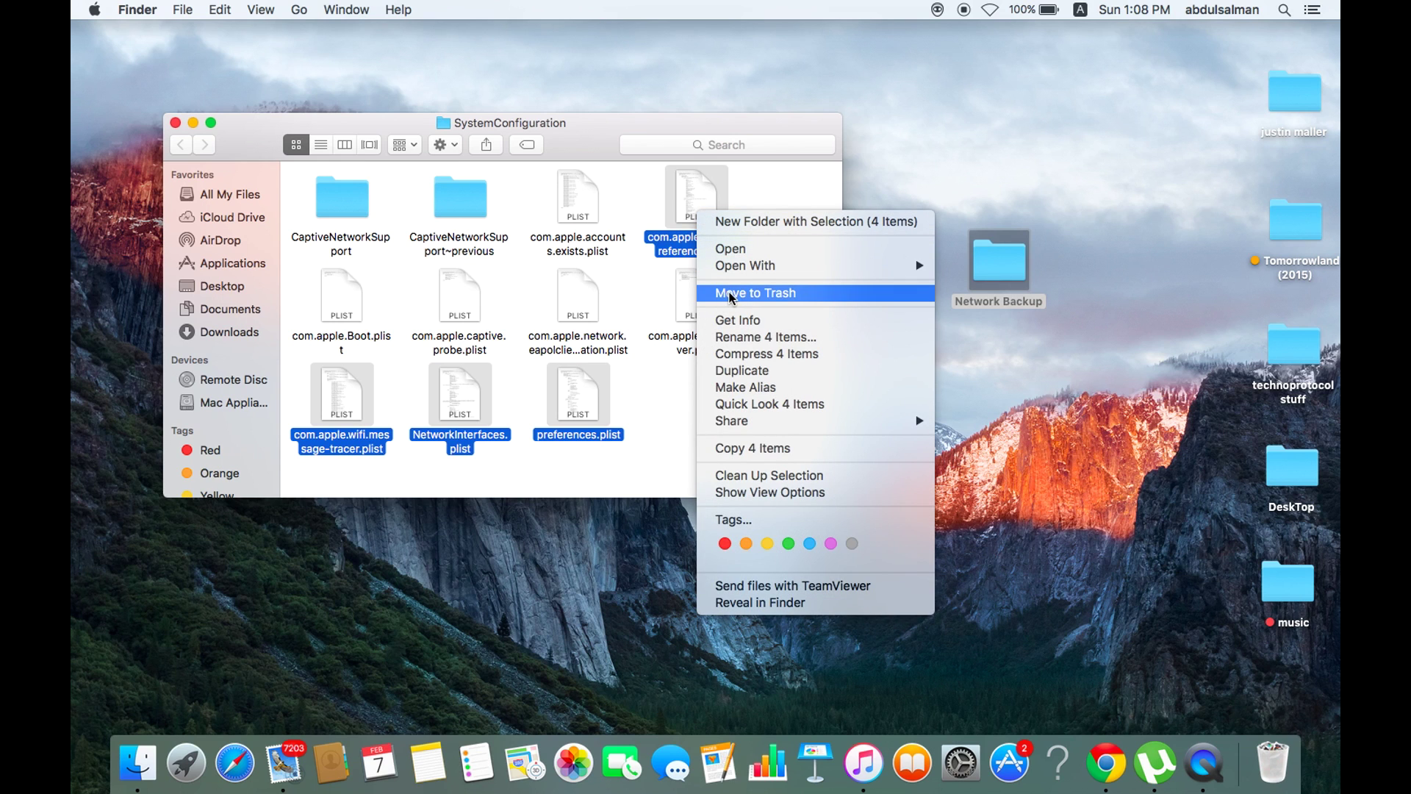
left_click(731, 294)
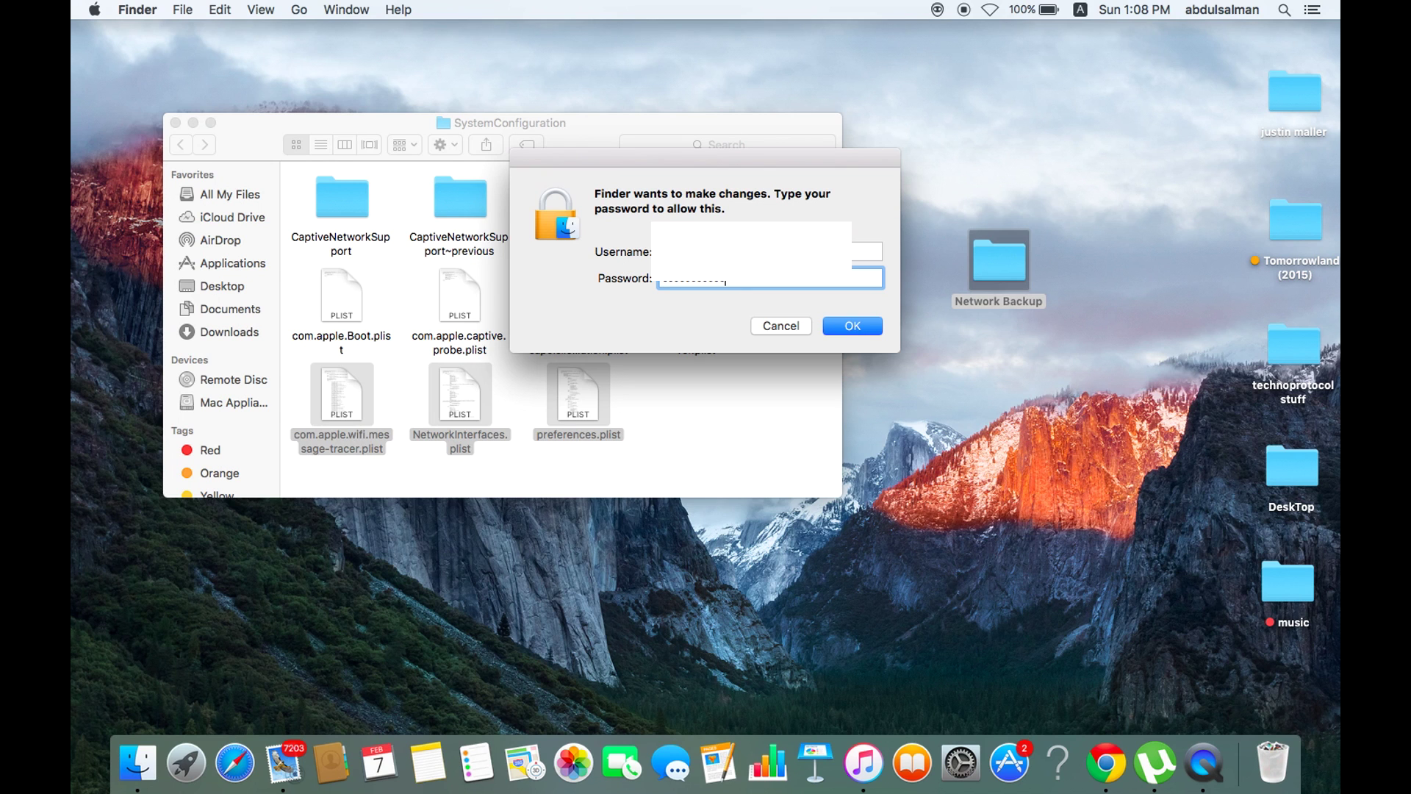
key("Return")
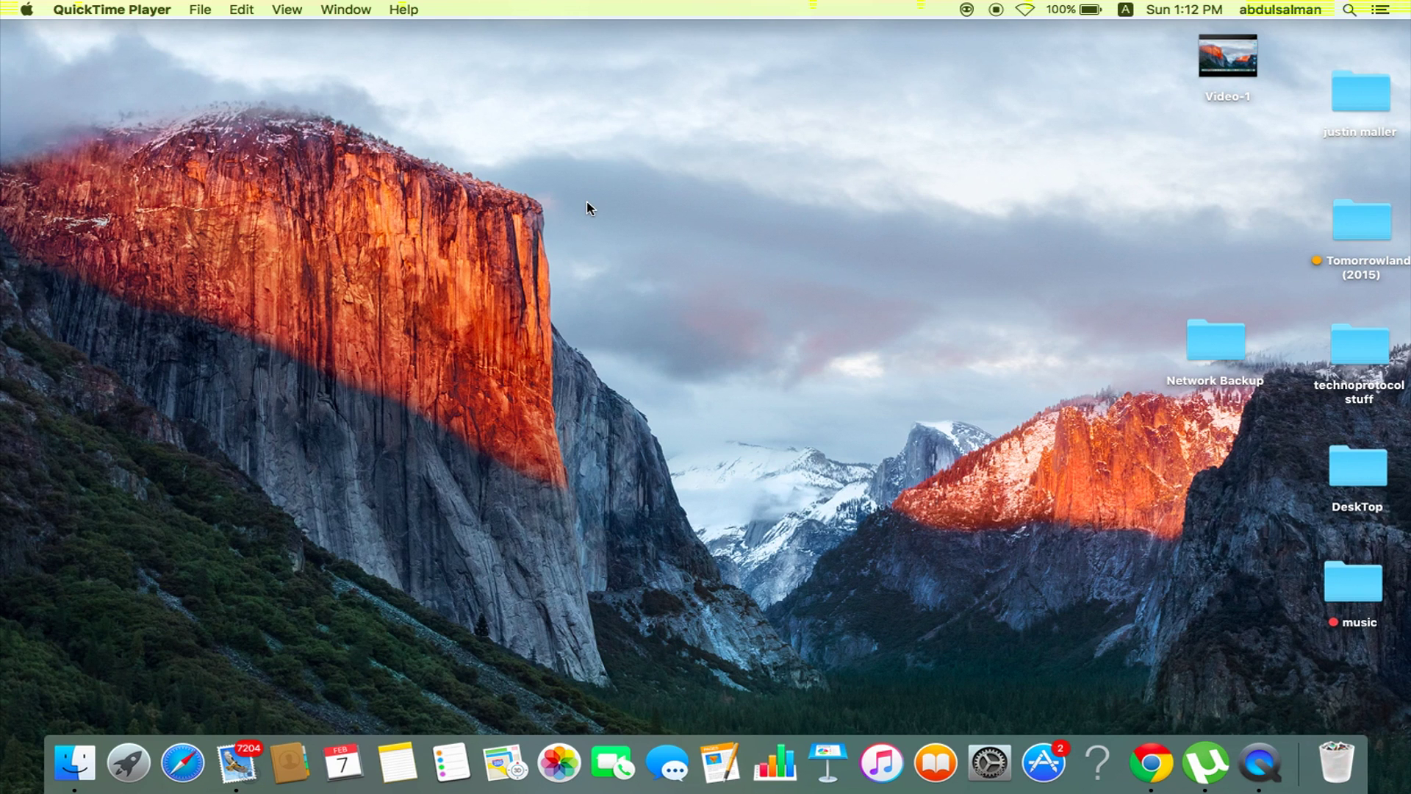
In Network preferences, add a new location named El Capitan WIFI and make it current
left_click(989, 761)
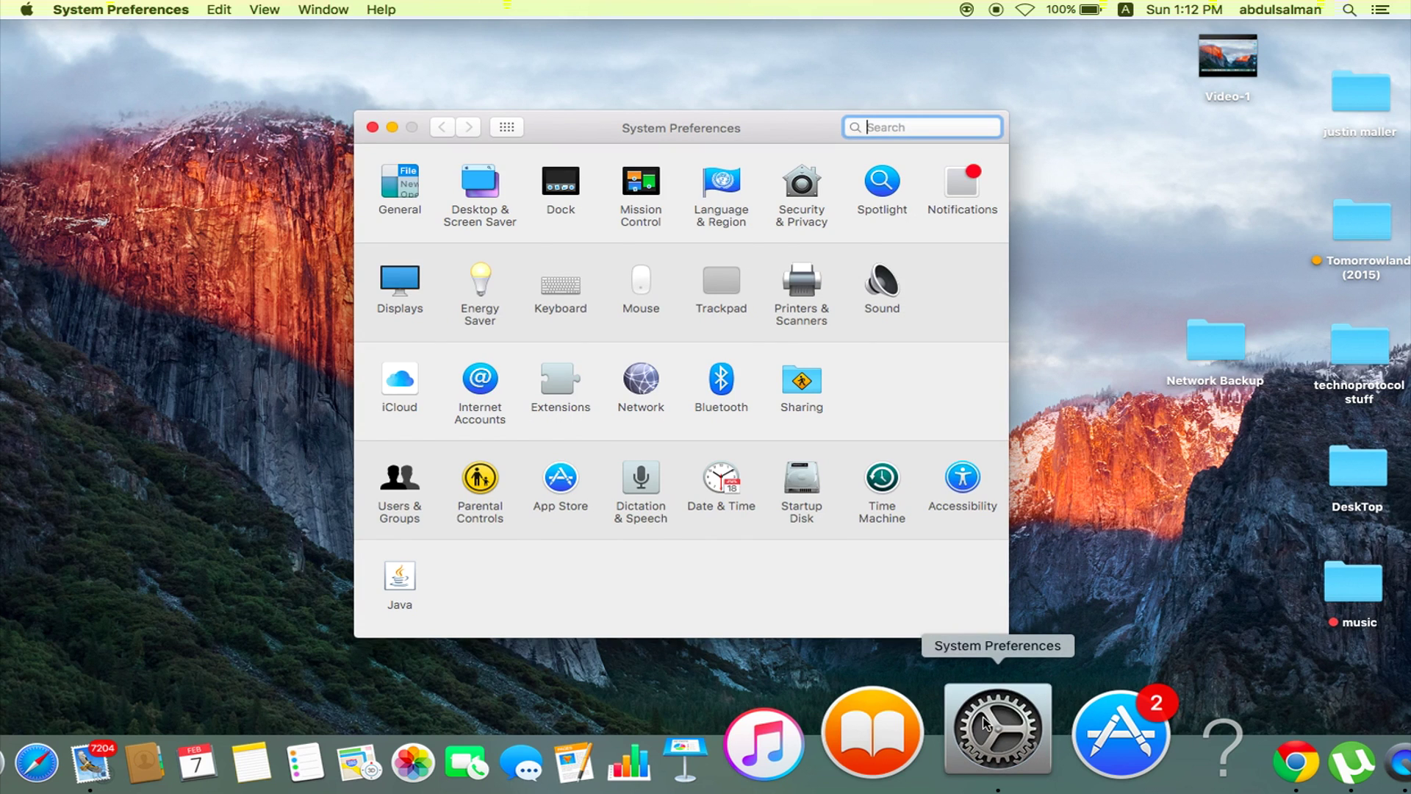
left_click(649, 378)
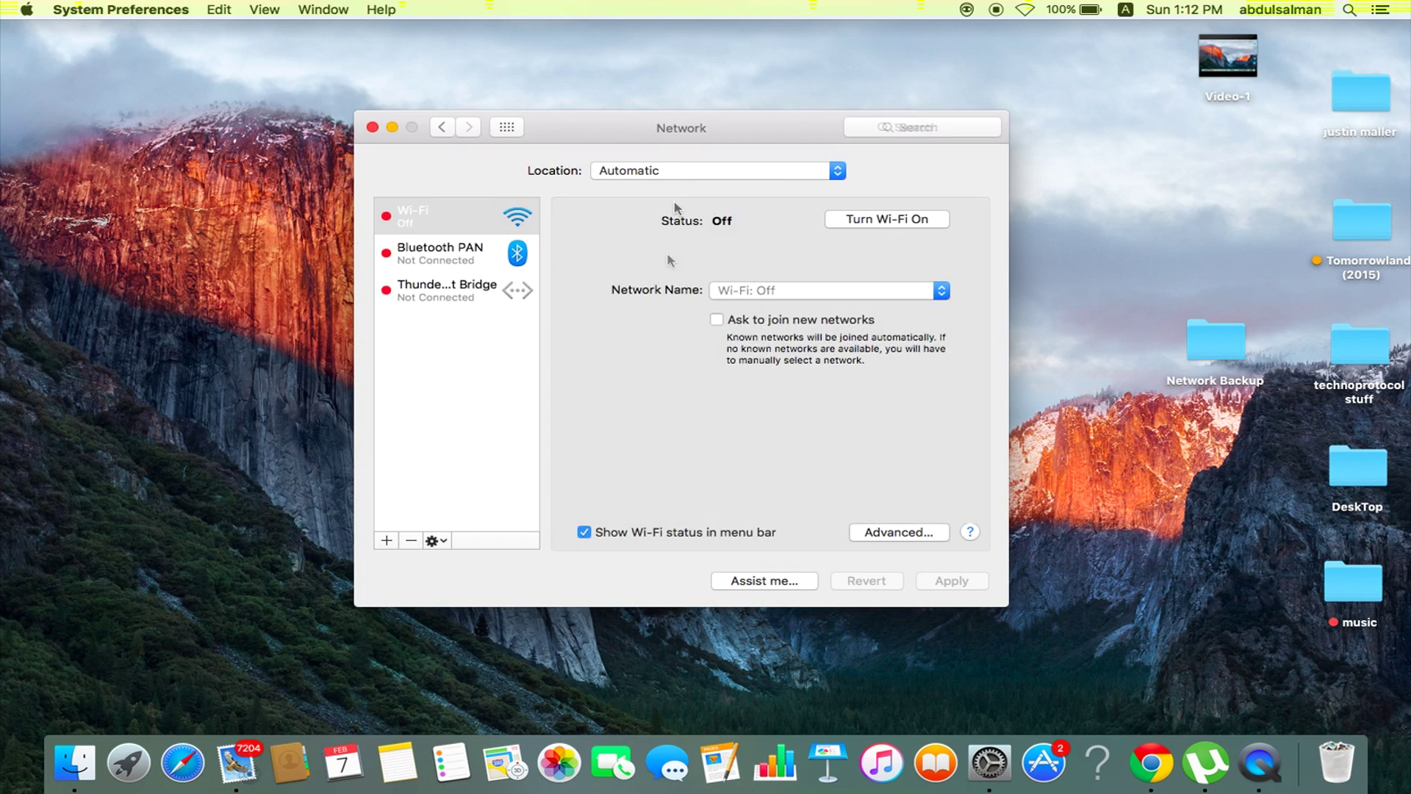
left_click(689, 170)
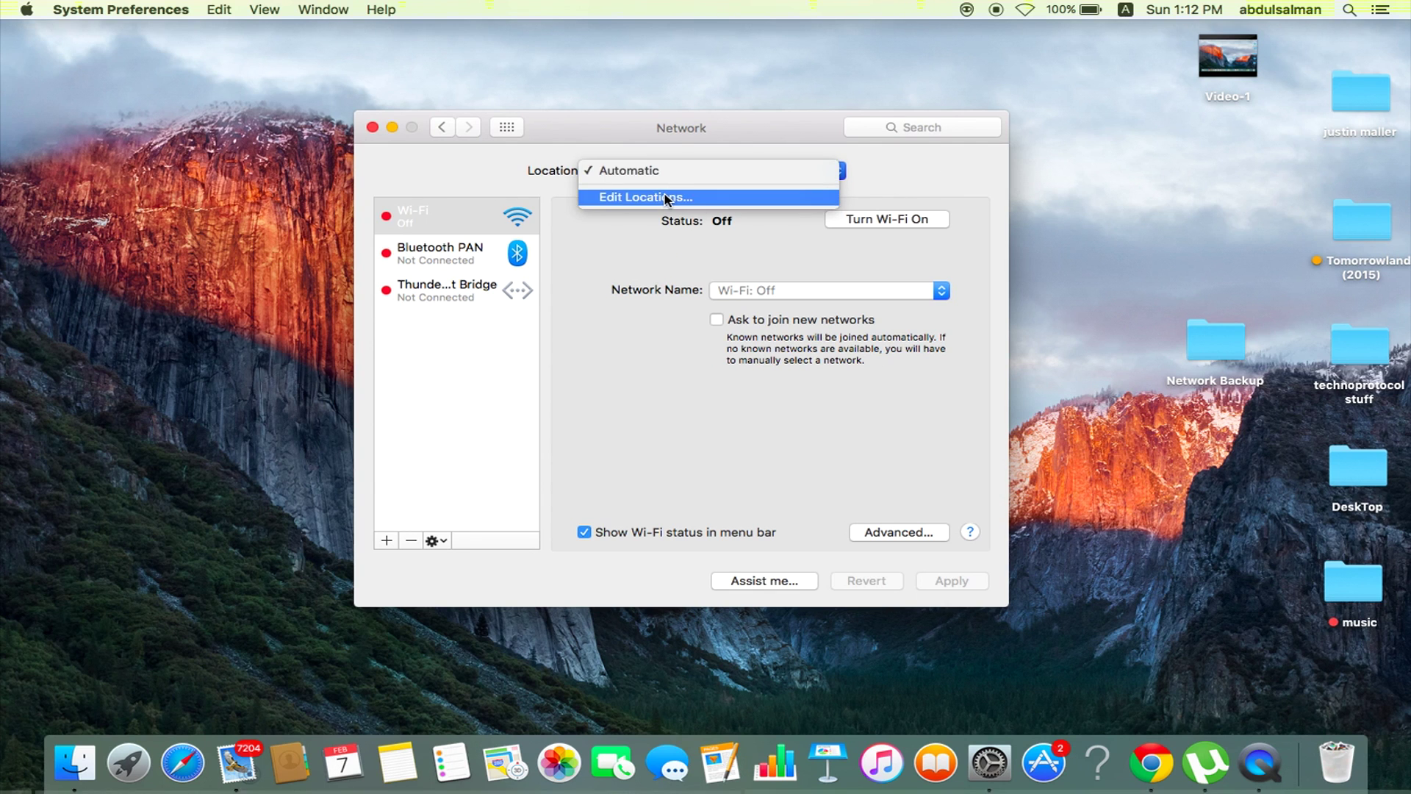
left_click(668, 192)
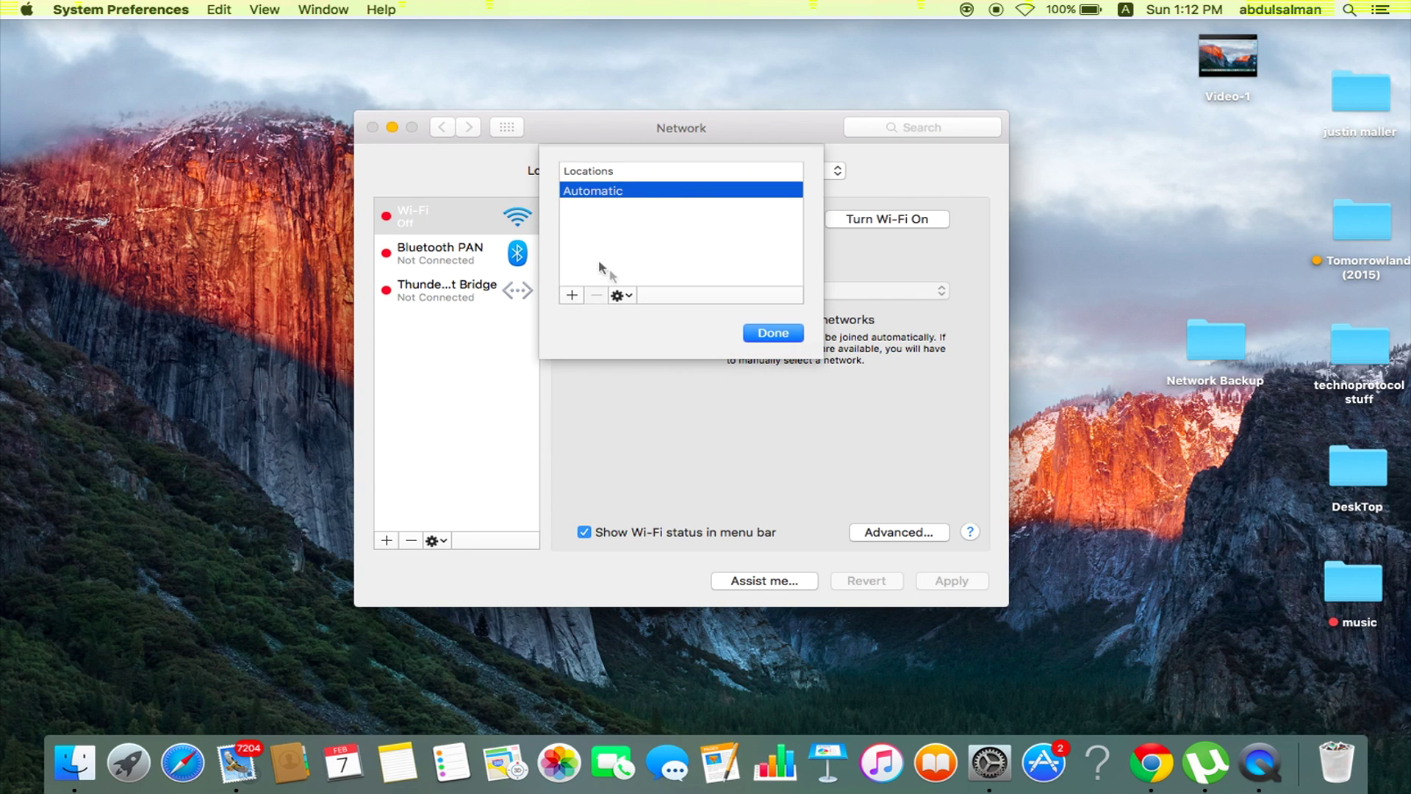
left_click(573, 296)
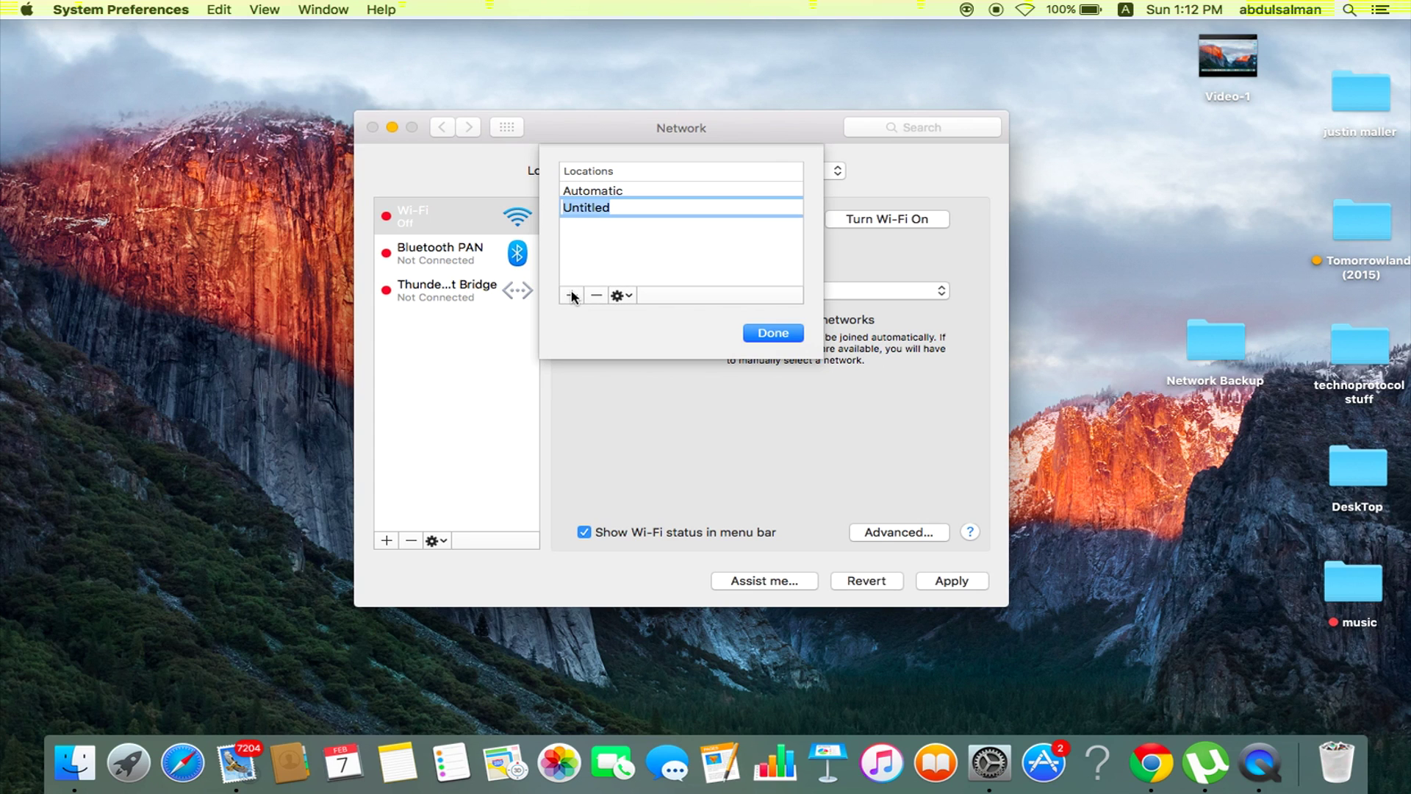
type("El Capit")
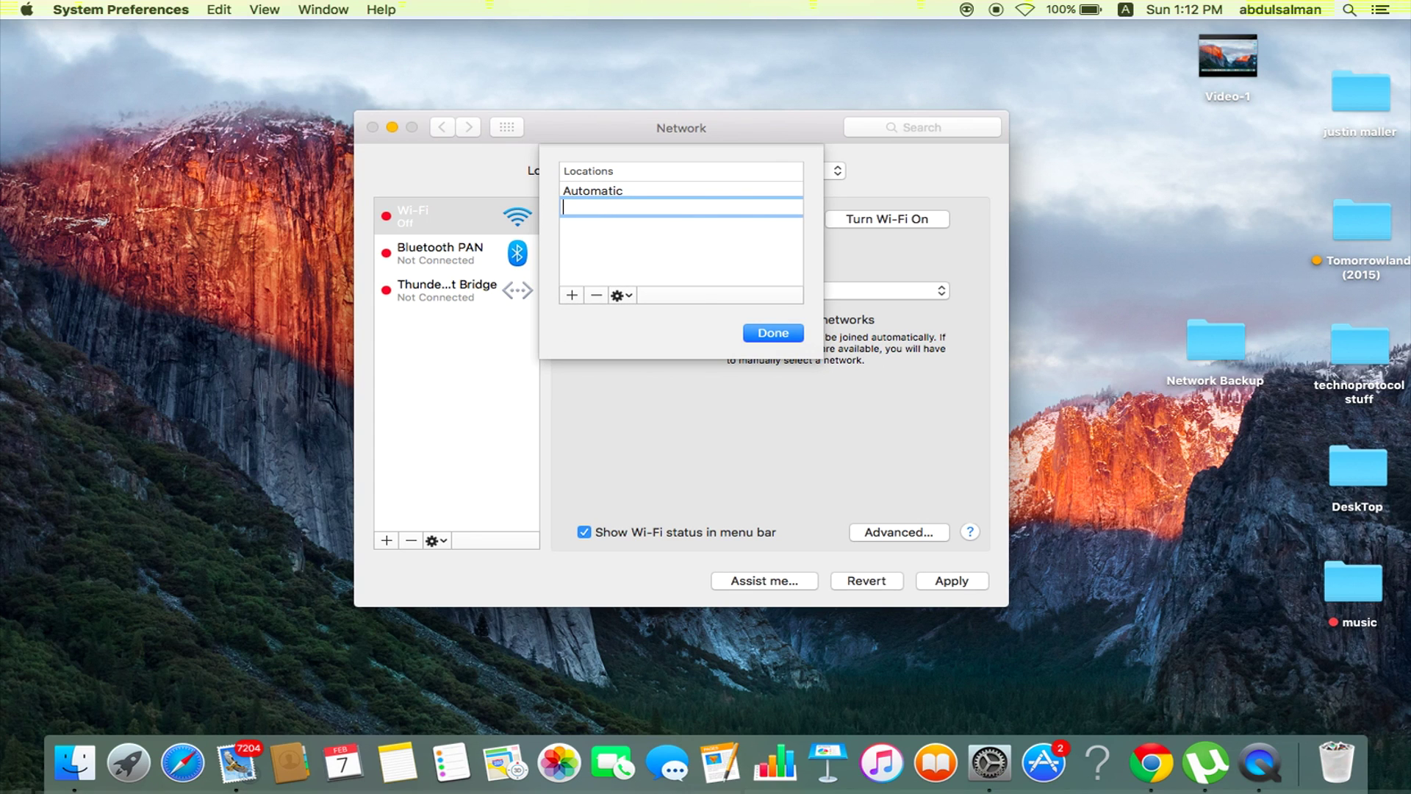
type("an")
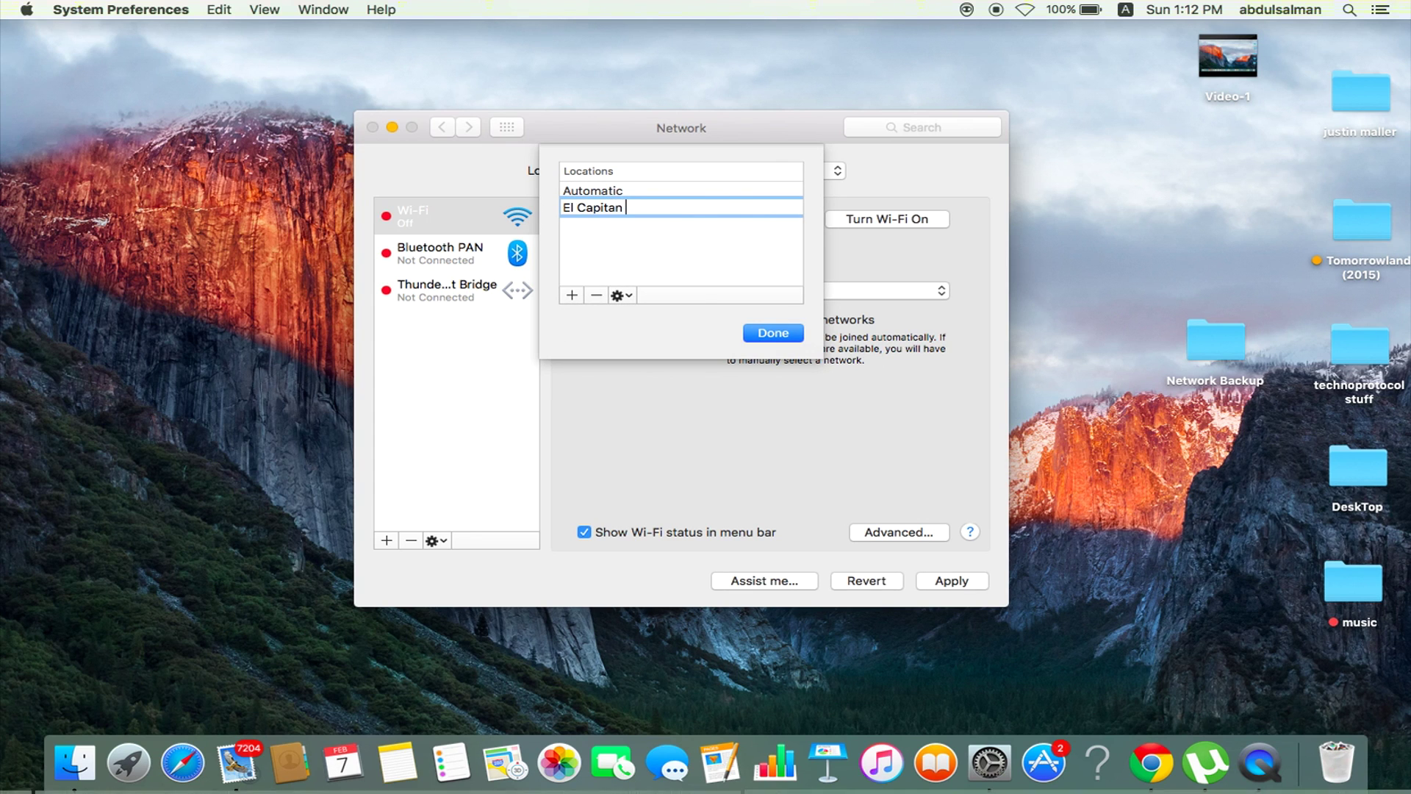
type(" WIFI")
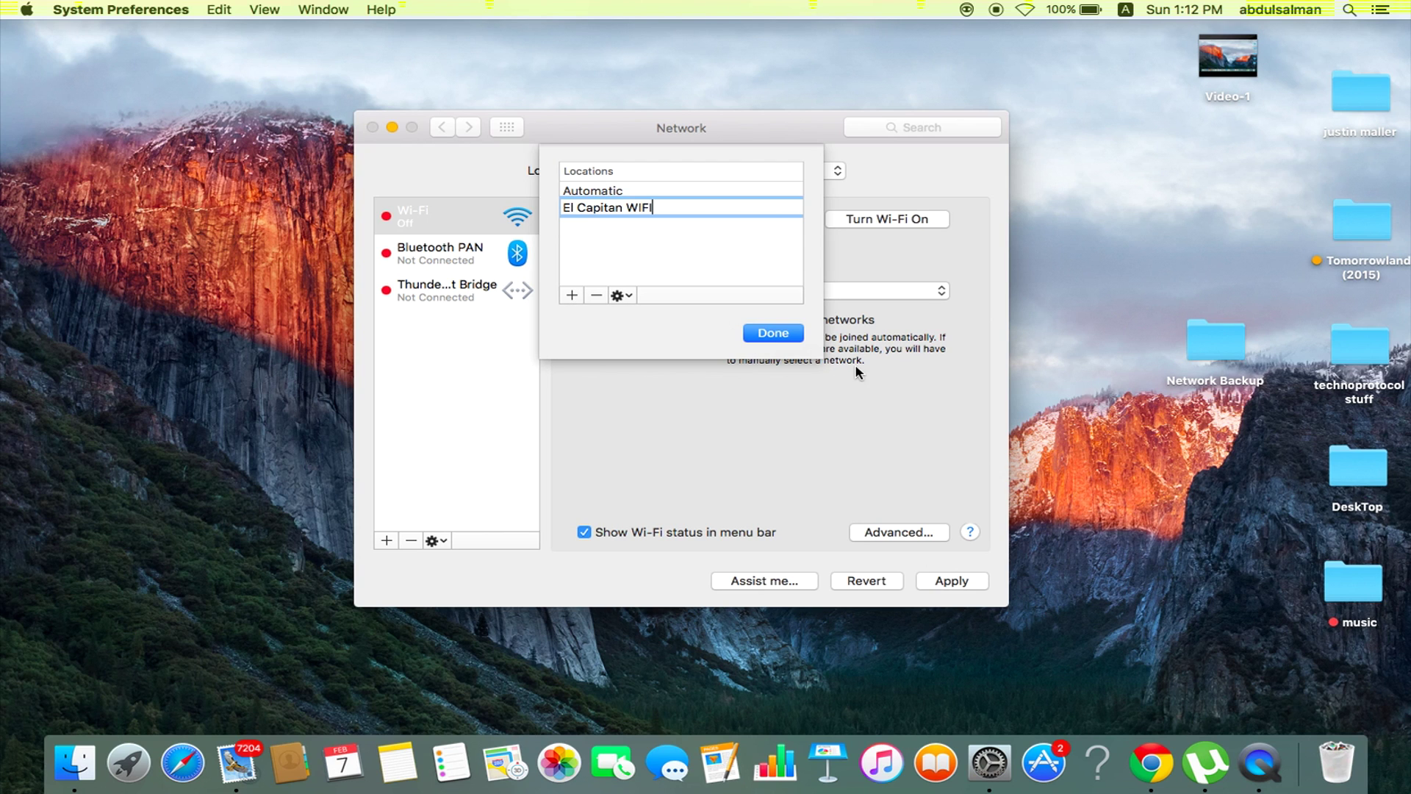
left_click(773, 334)
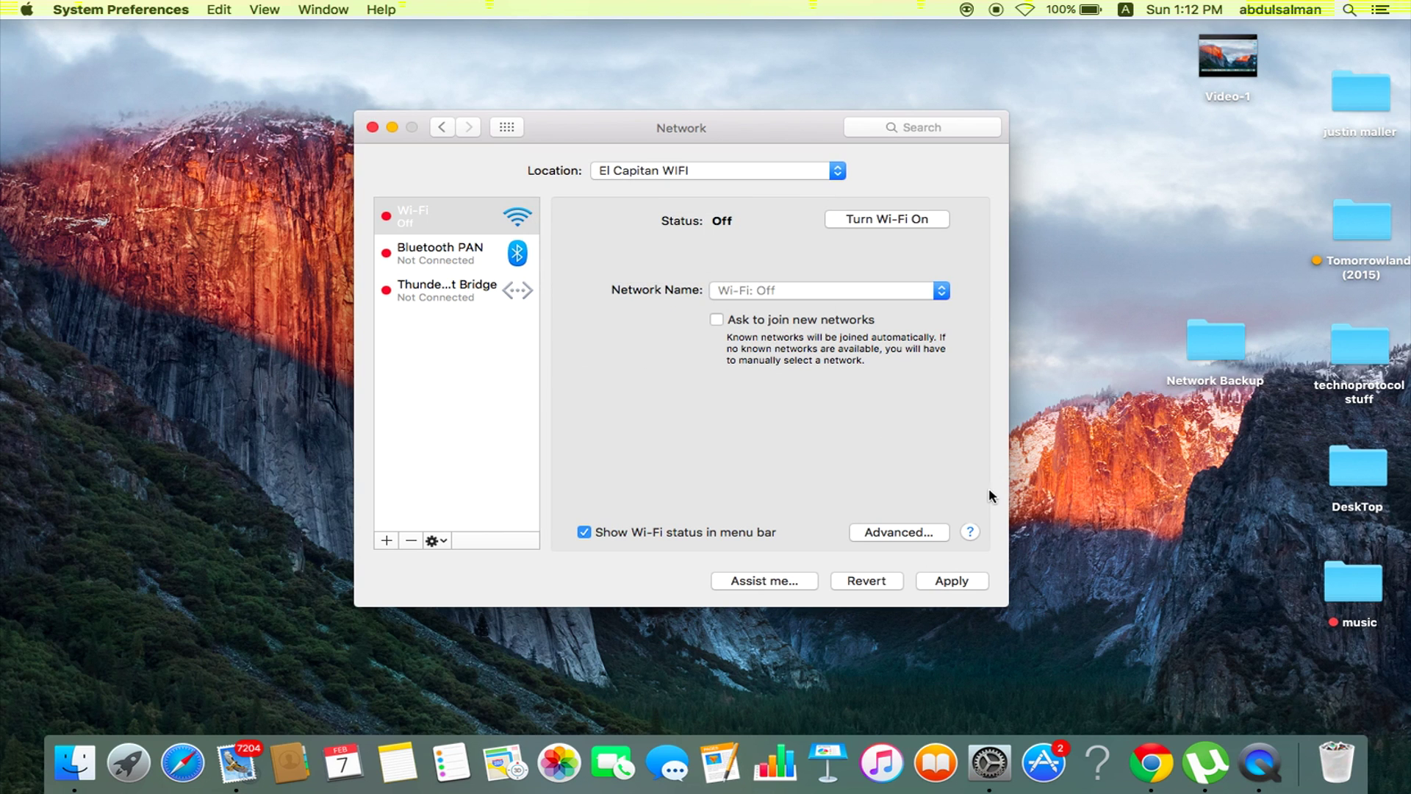
Select the Wi-Fi connection and open its Advanced settings sheet
left_click(933, 583)
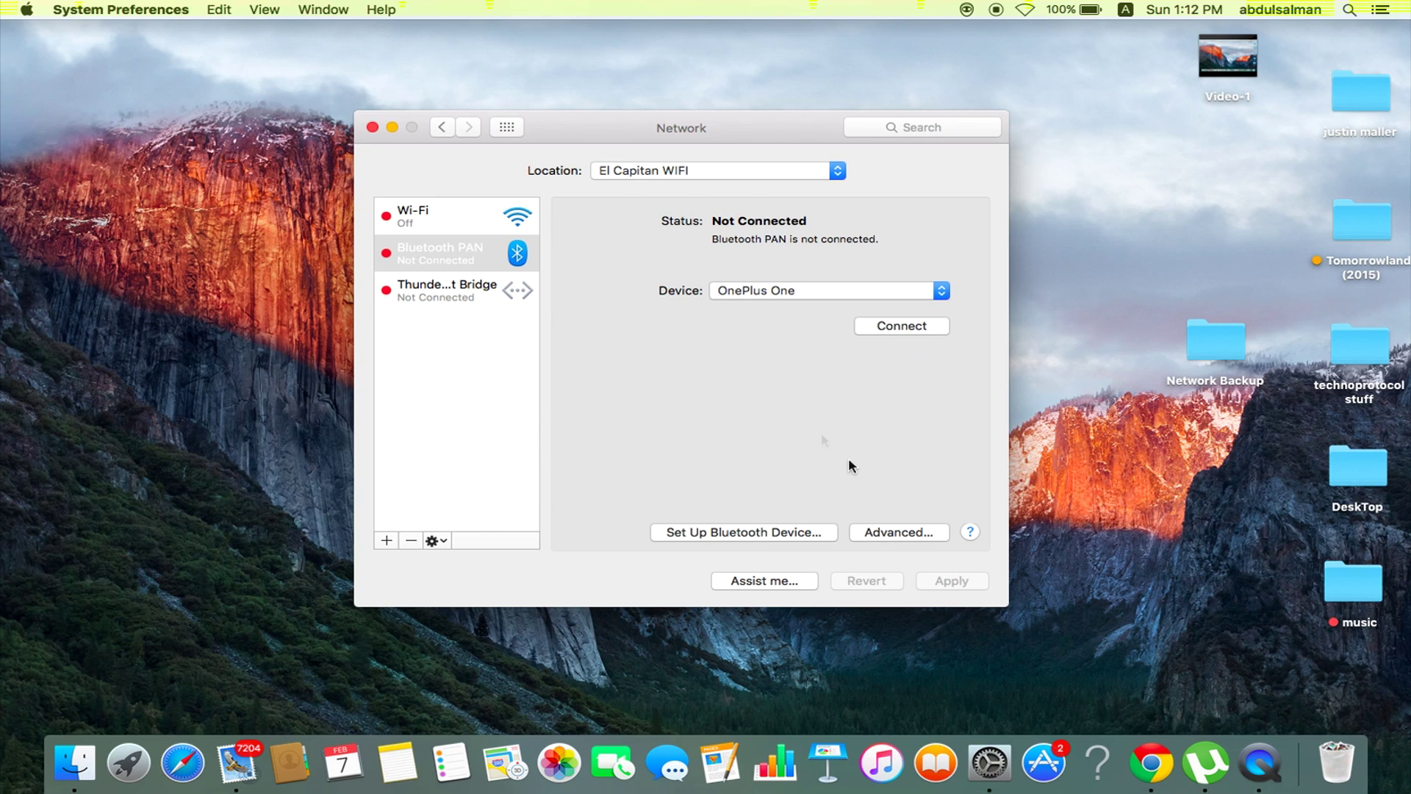
left_click(511, 215)
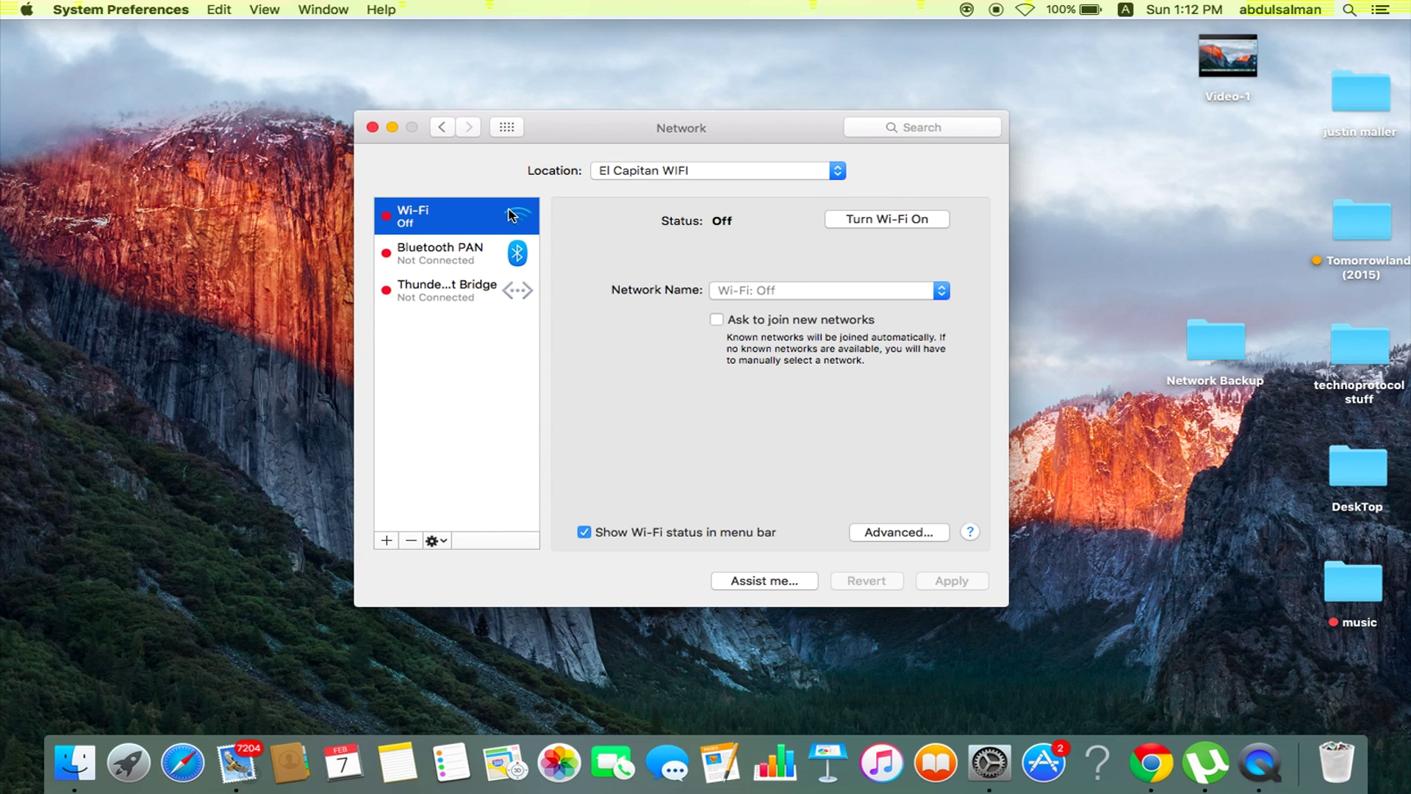
left_click(881, 445)
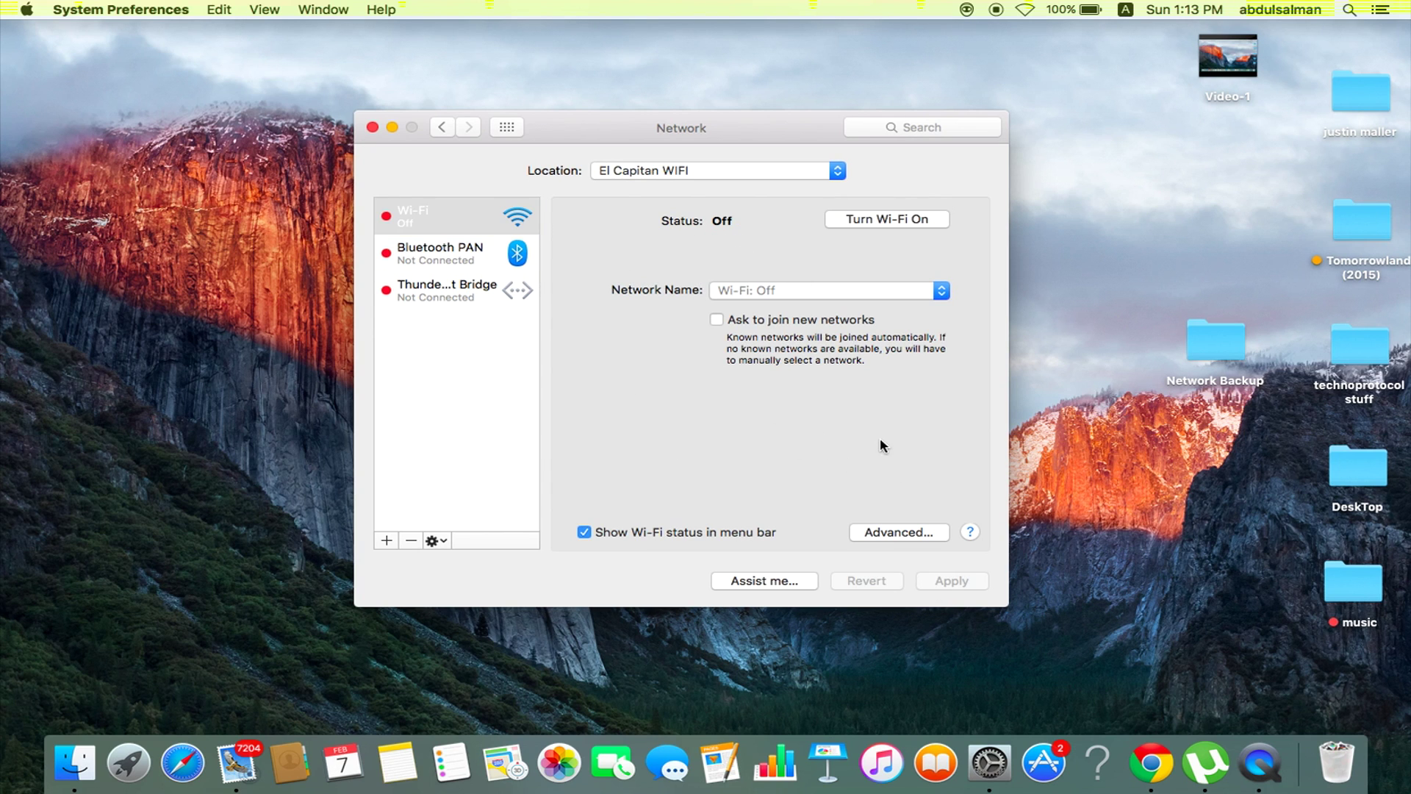
left_click(897, 534)
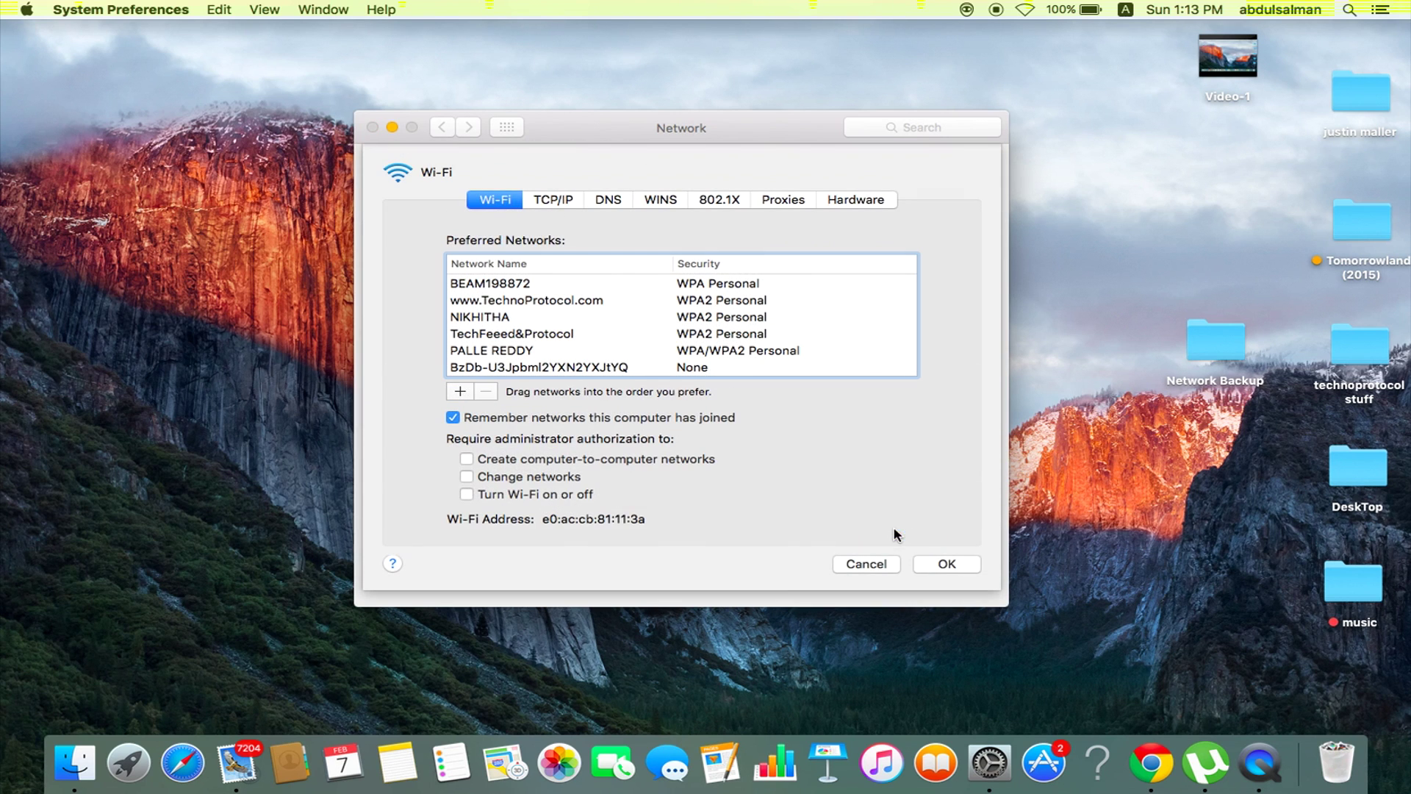
Add 8.8.8.8 as the DNS server and confirm
left_click(608, 201)
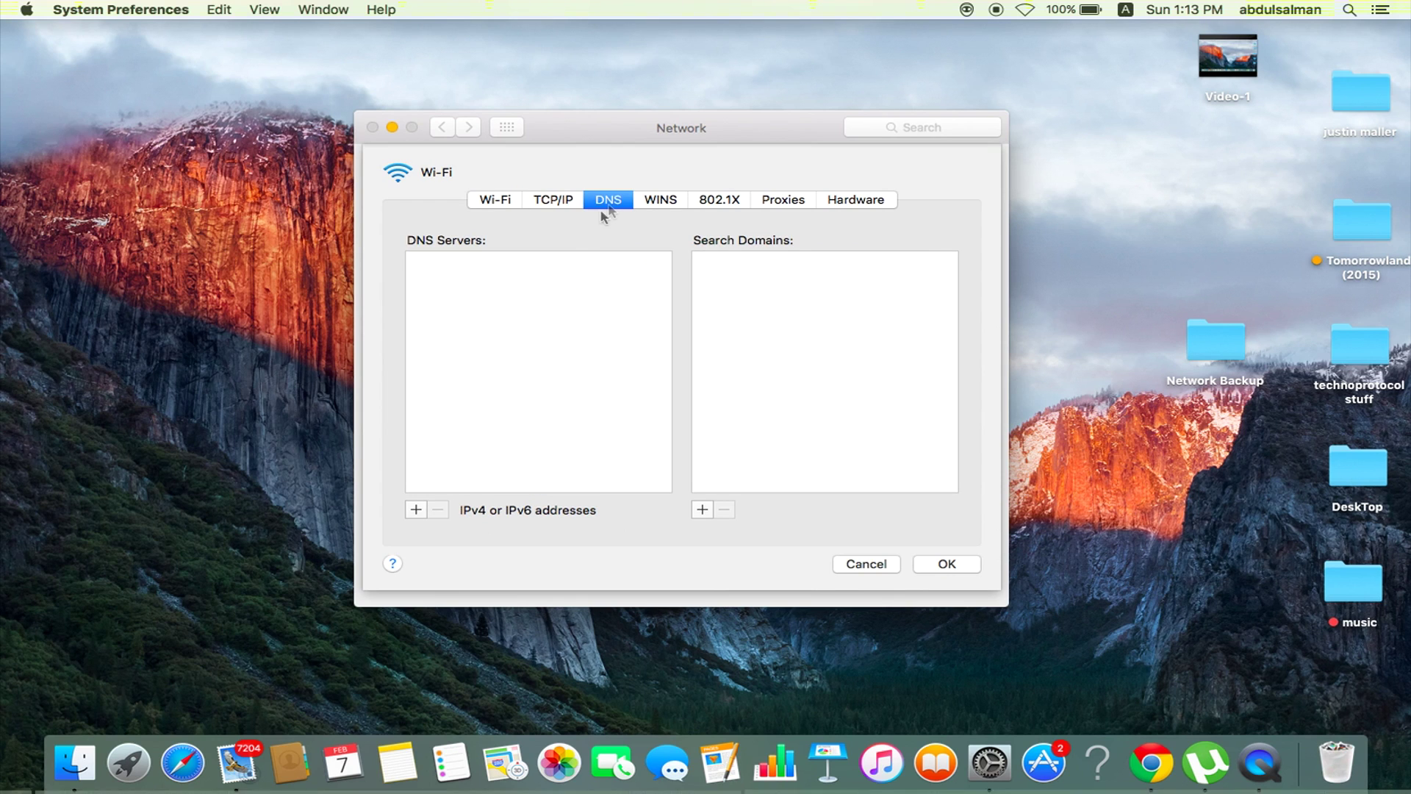
left_click(415, 511)
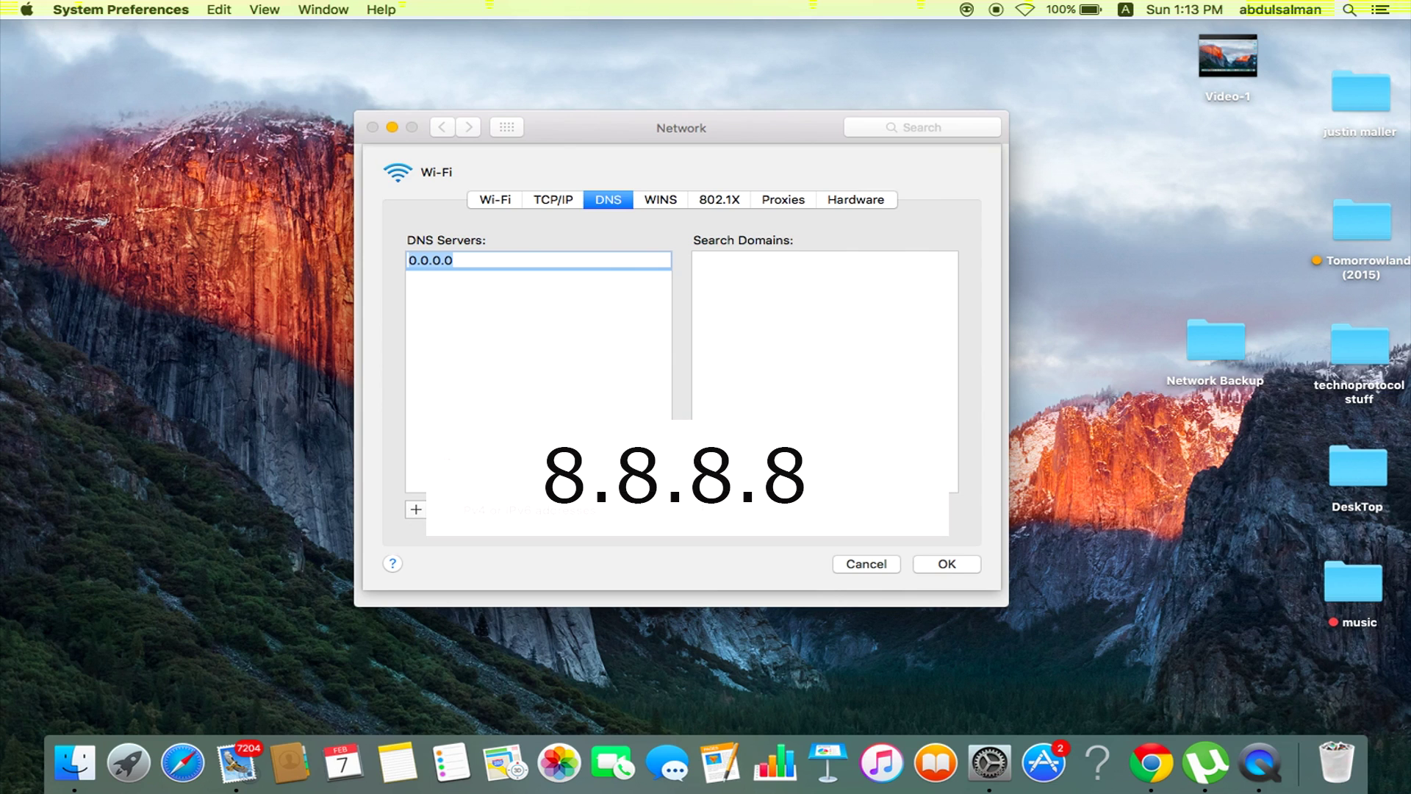
left_click(435, 265)
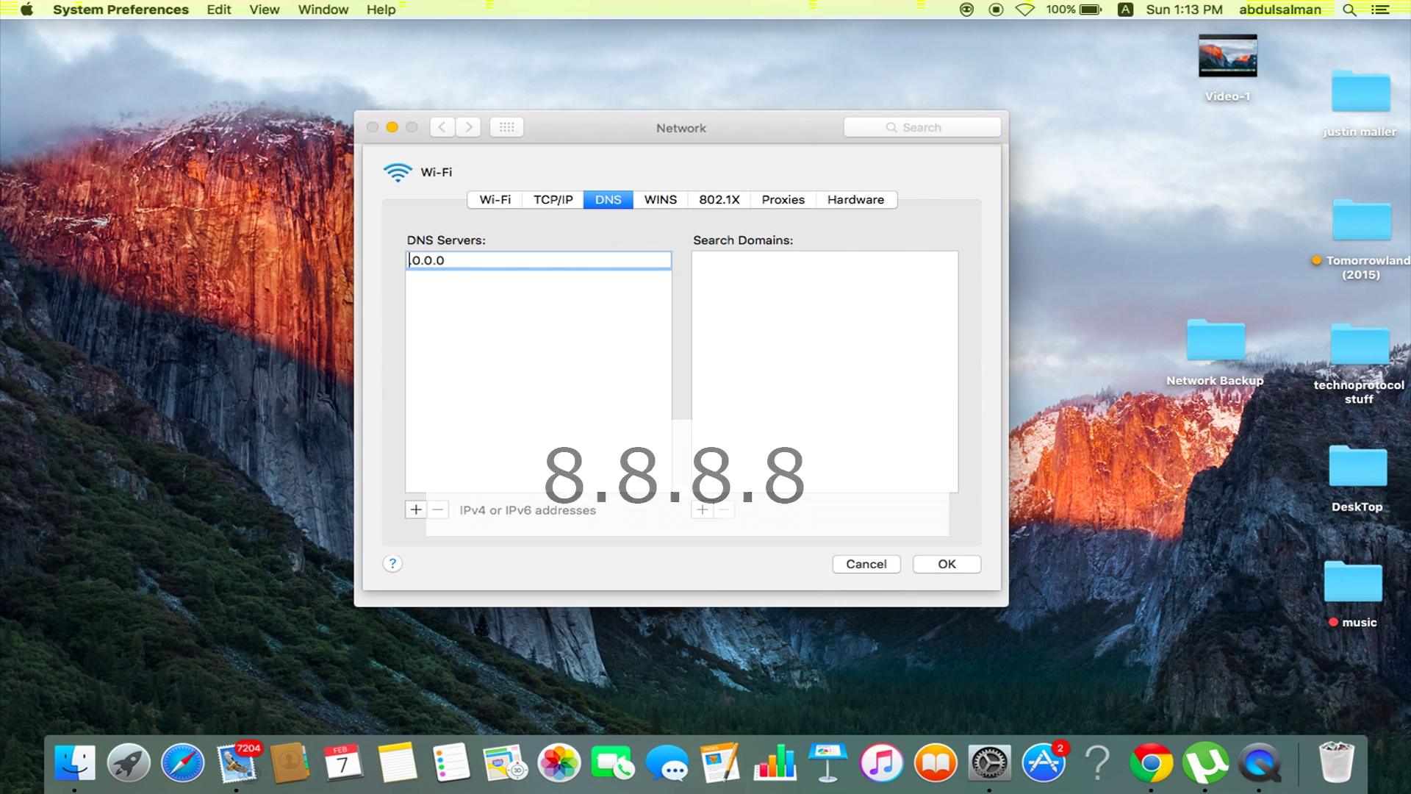
type("8")
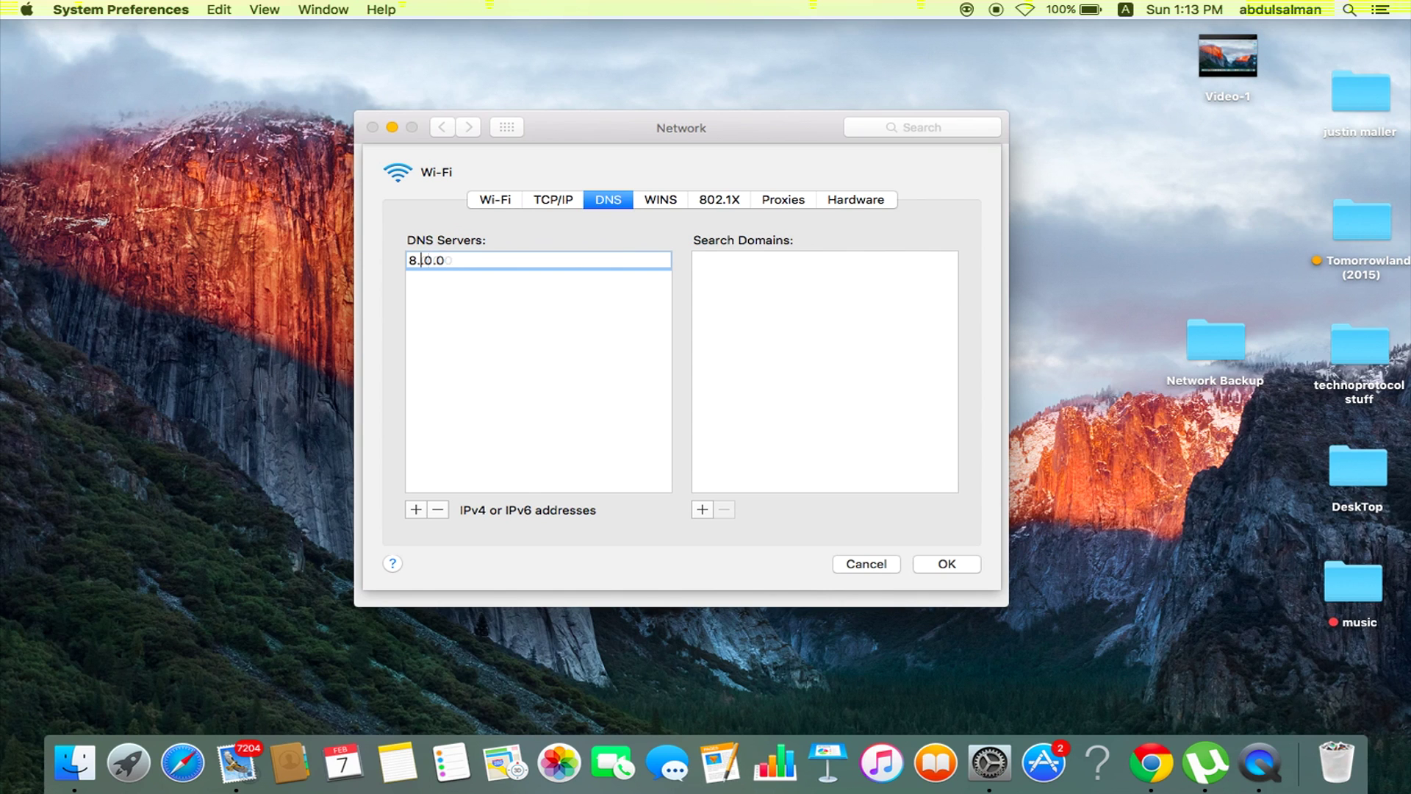
type("8")
key("Delete")
type("8")
left_click(946, 563)
Configure Wi-Fi hardware manually with a custom MTU of 1453
left_click(914, 536)
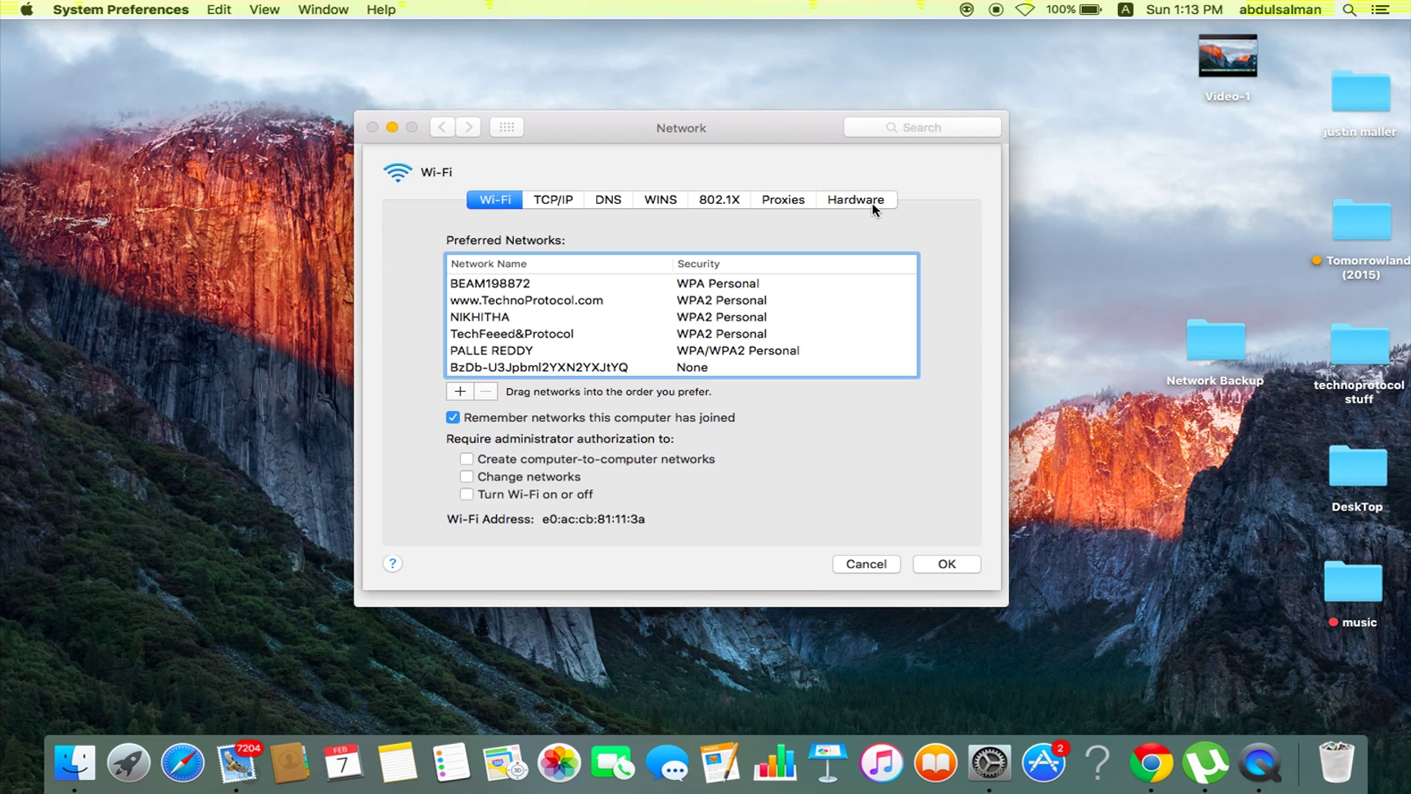
left_click(856, 200)
left_click(798, 265)
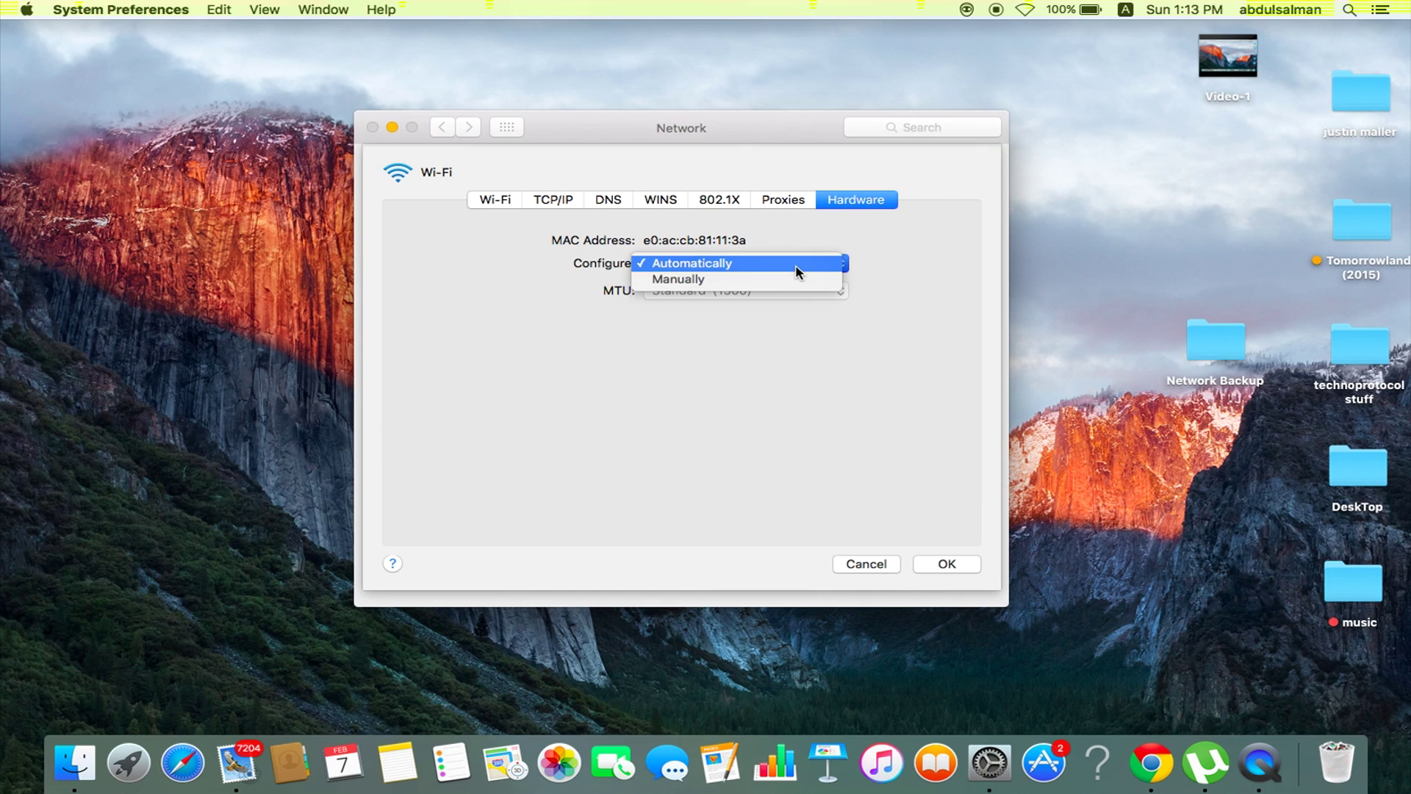
left_click(793, 278)
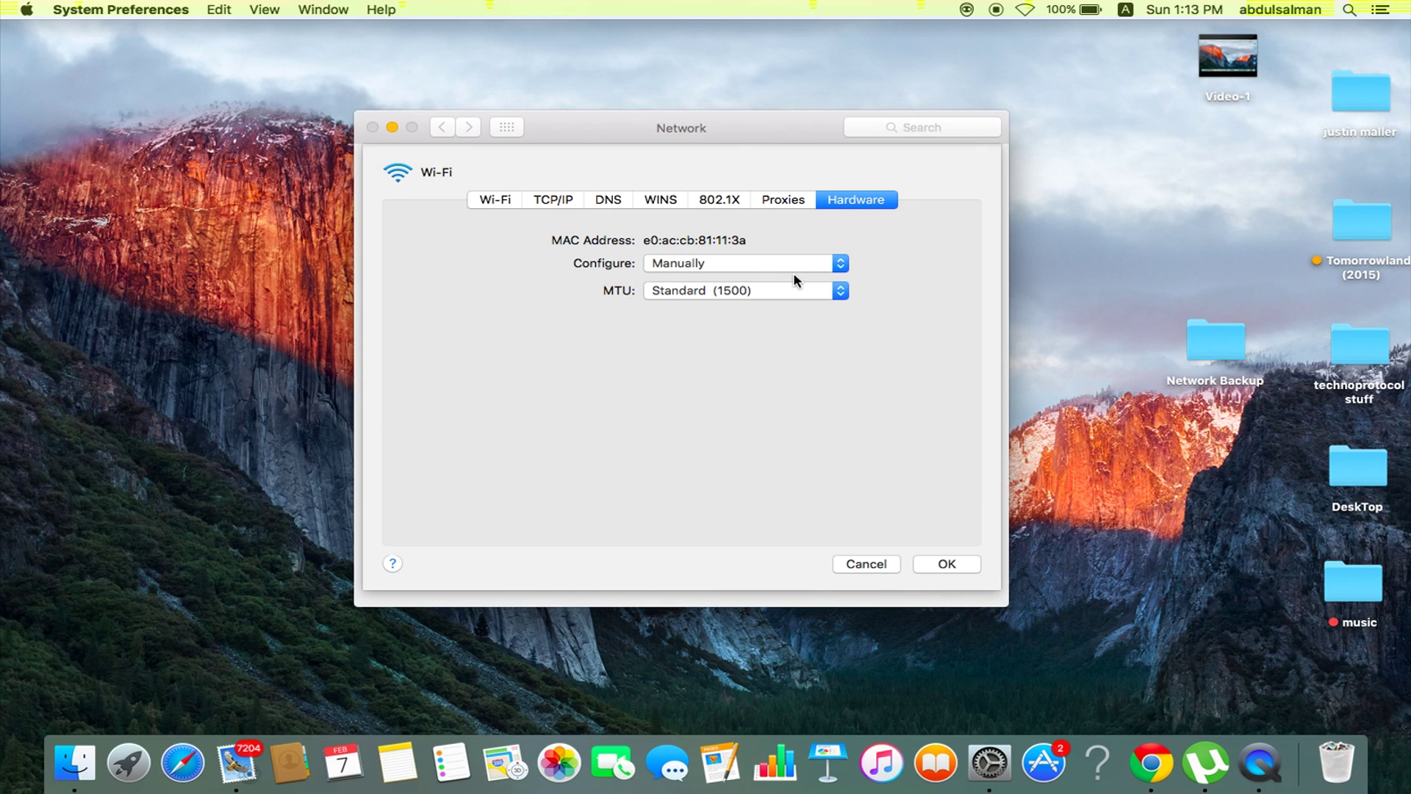
left_click(785, 295)
left_click(765, 304)
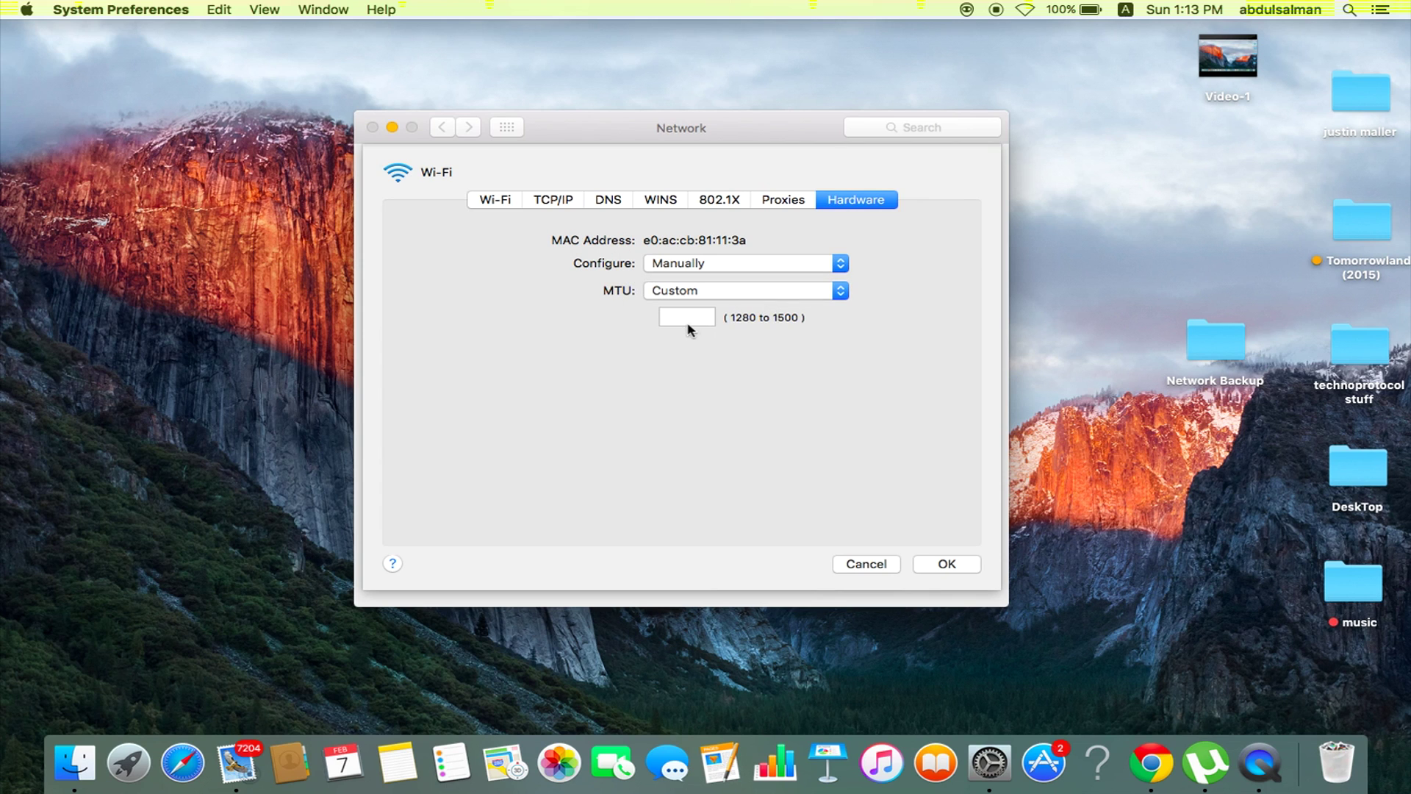
left_click(684, 319)
type("1453")
double_click(683, 317)
Confirm the advanced settings and apply them to the El Capitan WIFI location
left_click(947, 563)
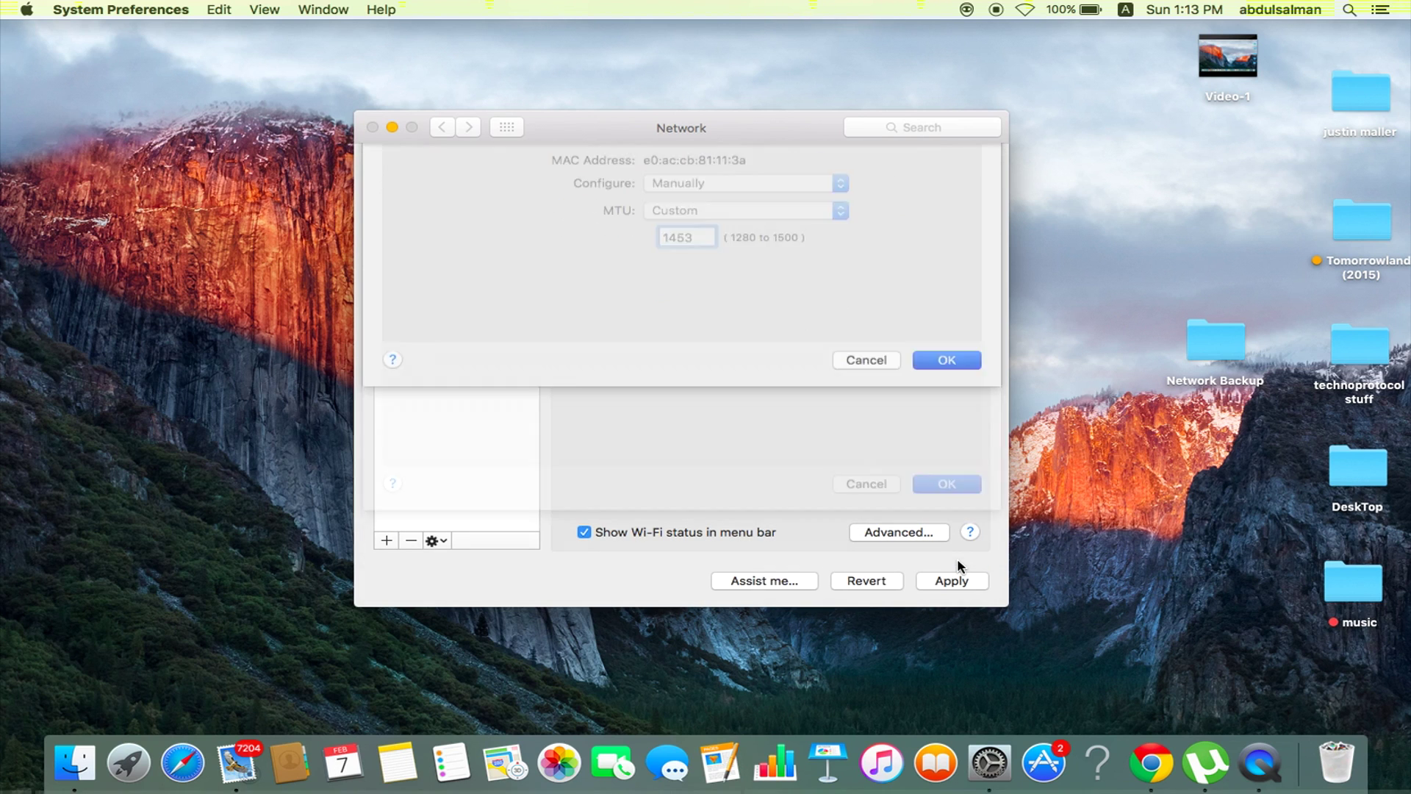
left_click(954, 581)
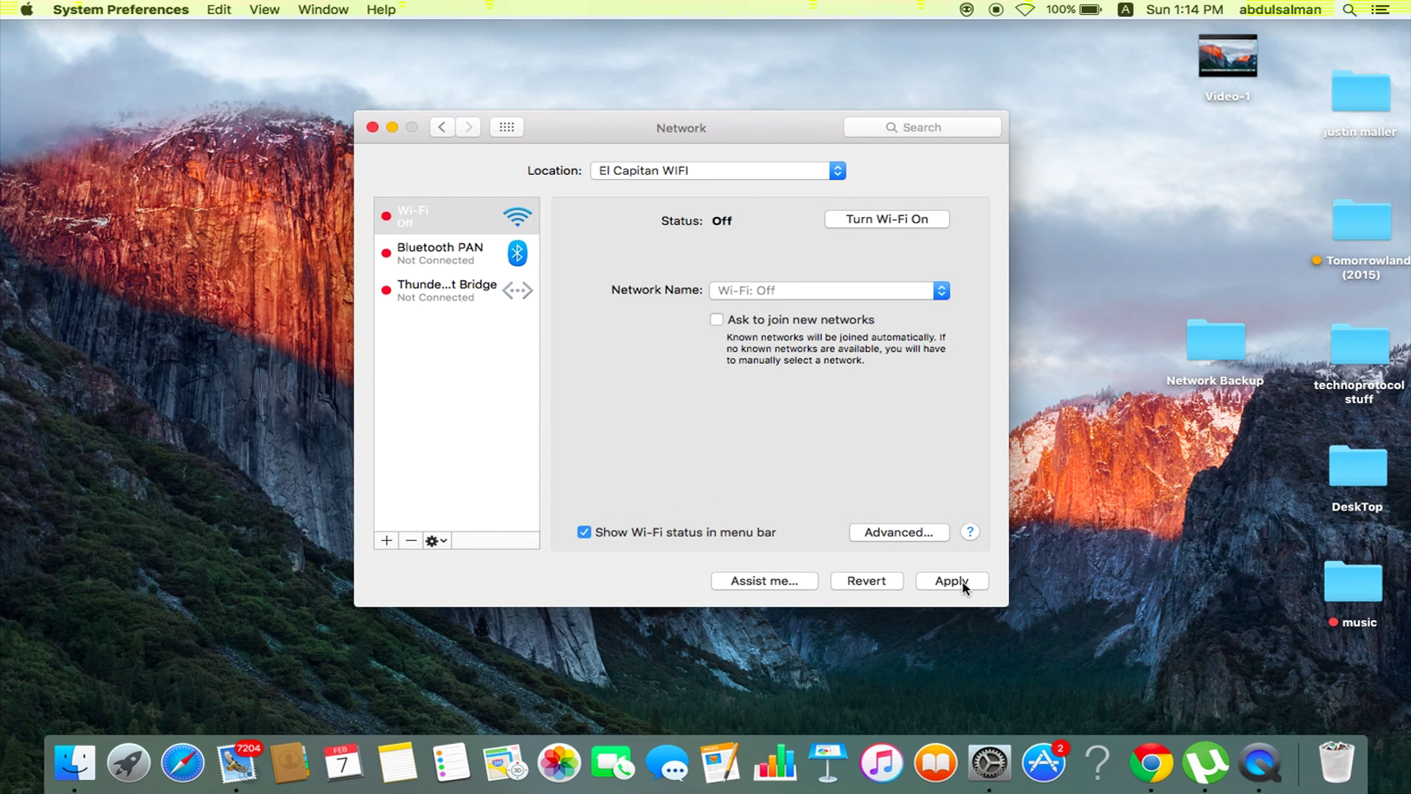